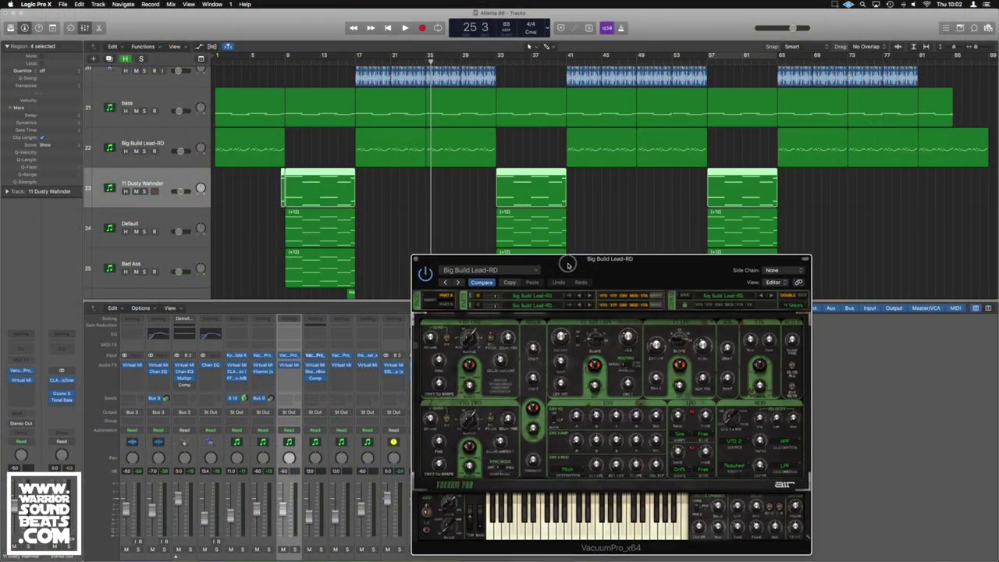
# Cycle bars 25 to 41, solo the Big Build Lead-RD track and listen to its part.
pyautogui.moveTo(567, 264); pyautogui.dragTo(502, 182)
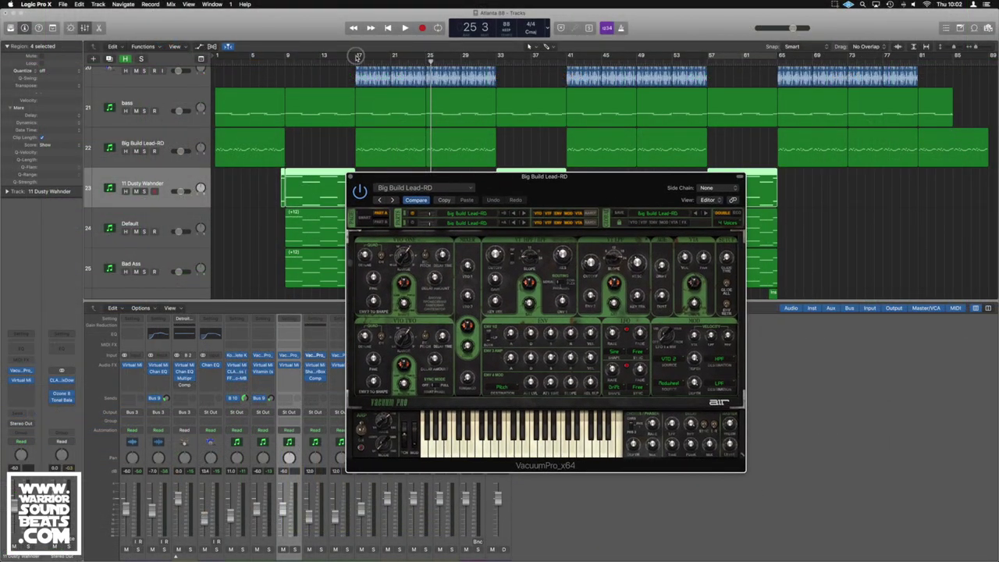
pyautogui.moveTo(356, 57); pyautogui.dragTo(511, 57)
pyautogui.click(452, 60)
pyautogui.click(450, 57)
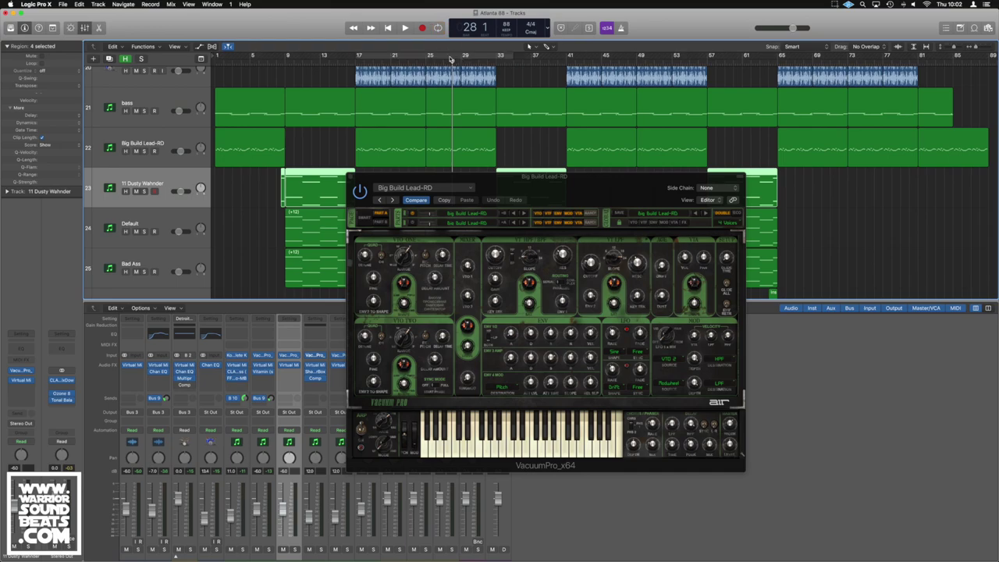
pyautogui.click(450, 58)
pyautogui.click(143, 151)
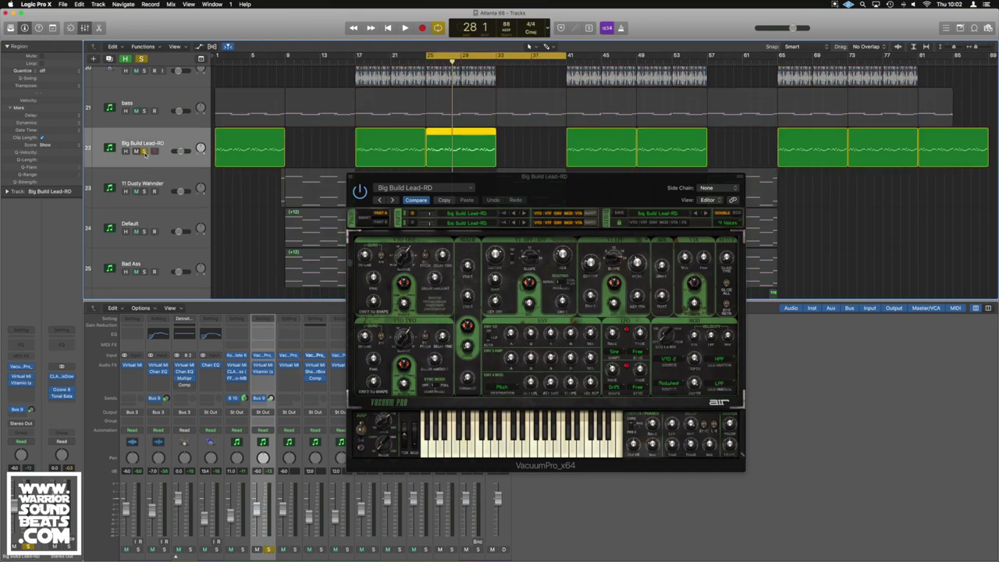
pyautogui.press('space')
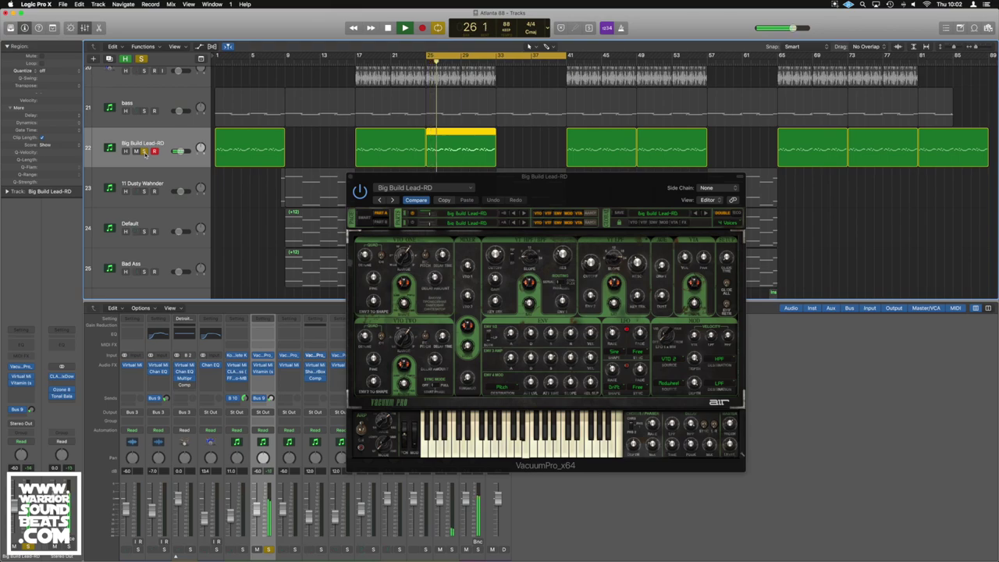
pyautogui.press('space')
# Inspect the bass track's Komplete Kontrol instrument, close it and move the synth window clear of the arrangement.
pyautogui.click(156, 100)
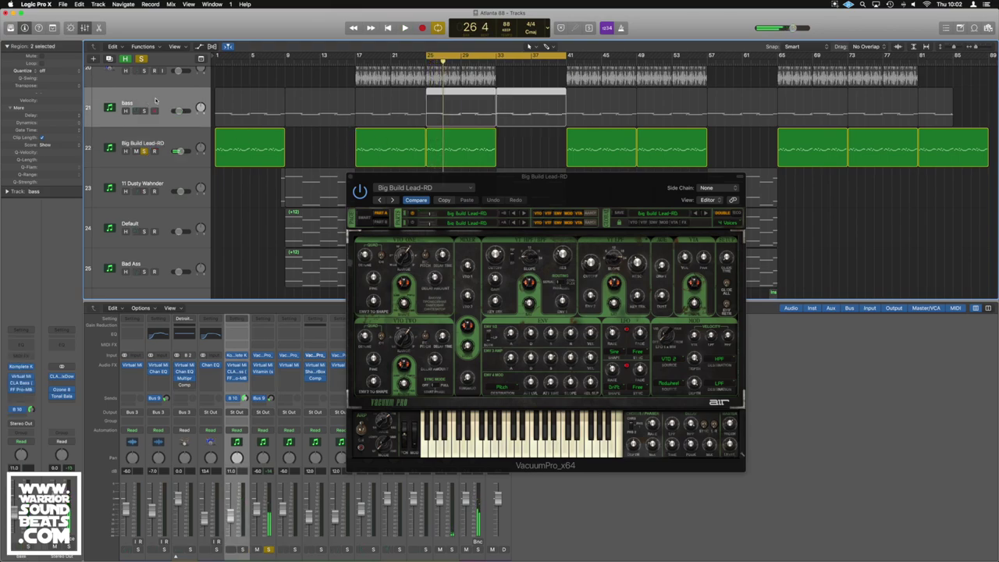
pyautogui.click(238, 357)
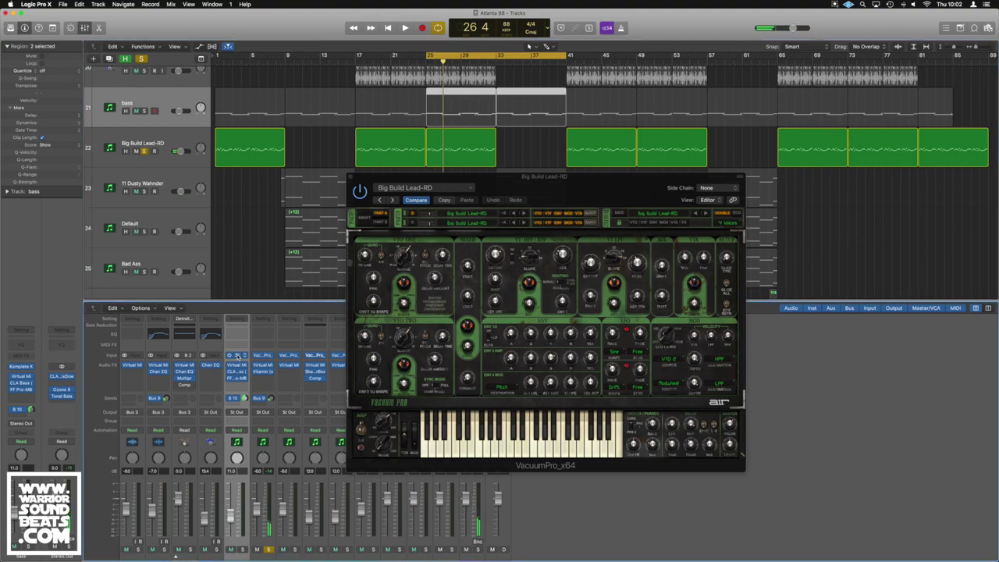
pyautogui.click(237, 358)
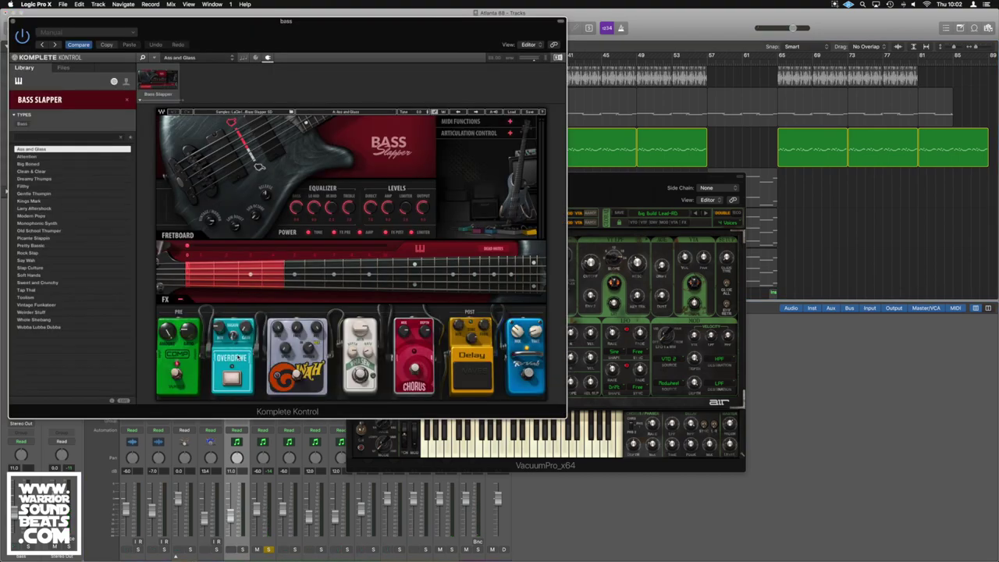
pyautogui.click(12, 21)
pyautogui.moveTo(465, 181); pyautogui.dragTo(585, 189)
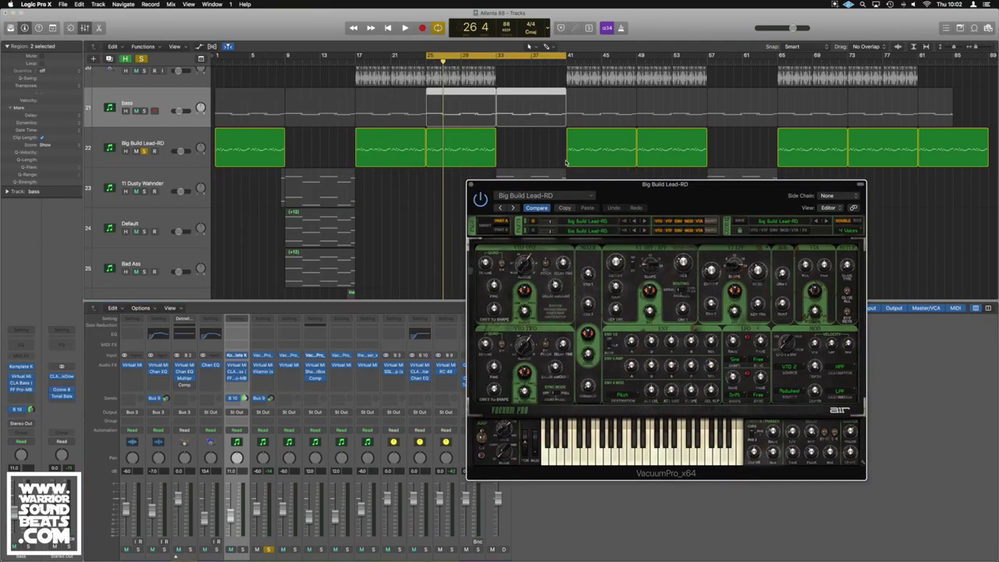
# Audition the 11 Dusty Wahnder, Default and Bad Ass tracks soloed from bar 33, with cycling off, and clear the solos.
pyautogui.click(483, 60)
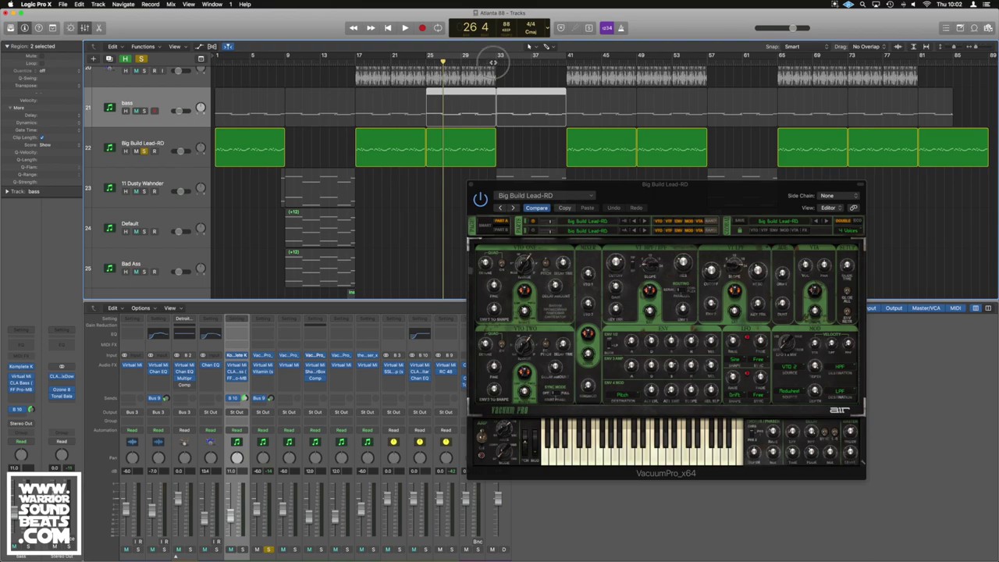
pyautogui.click(496, 62)
pyautogui.click(144, 192)
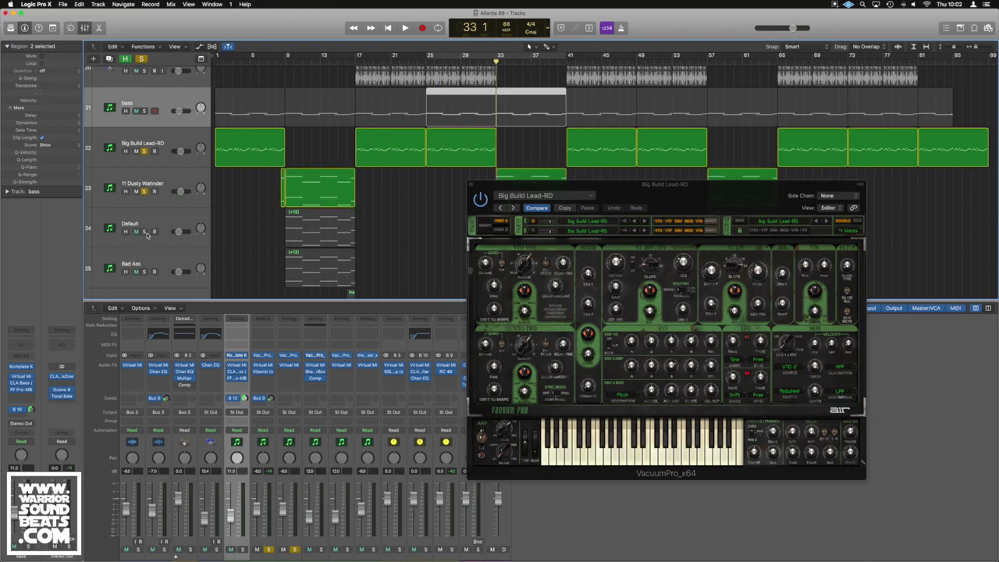
pyautogui.click(145, 232)
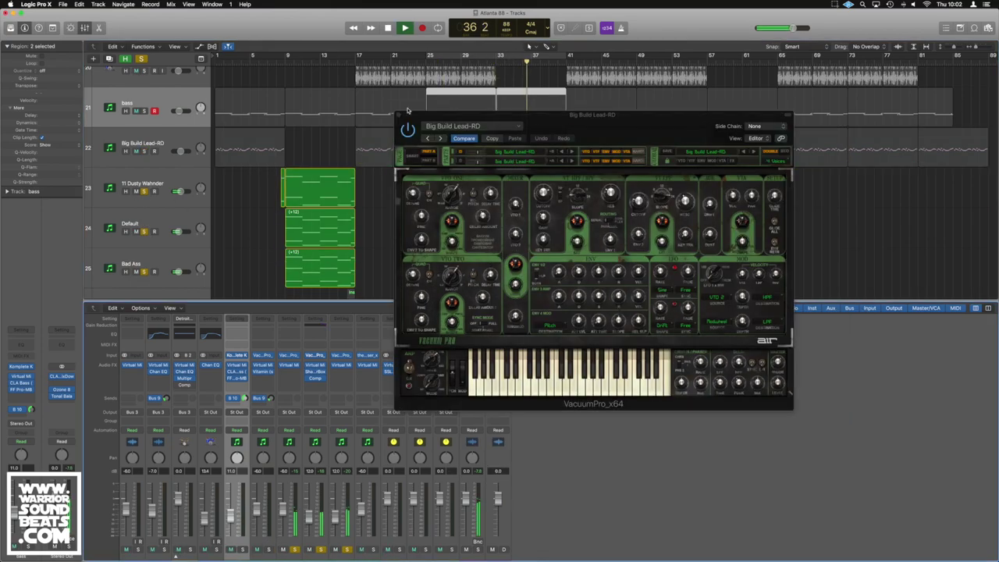
pyautogui.click(294, 549)
pyautogui.click(348, 550)
pyautogui.click(347, 550)
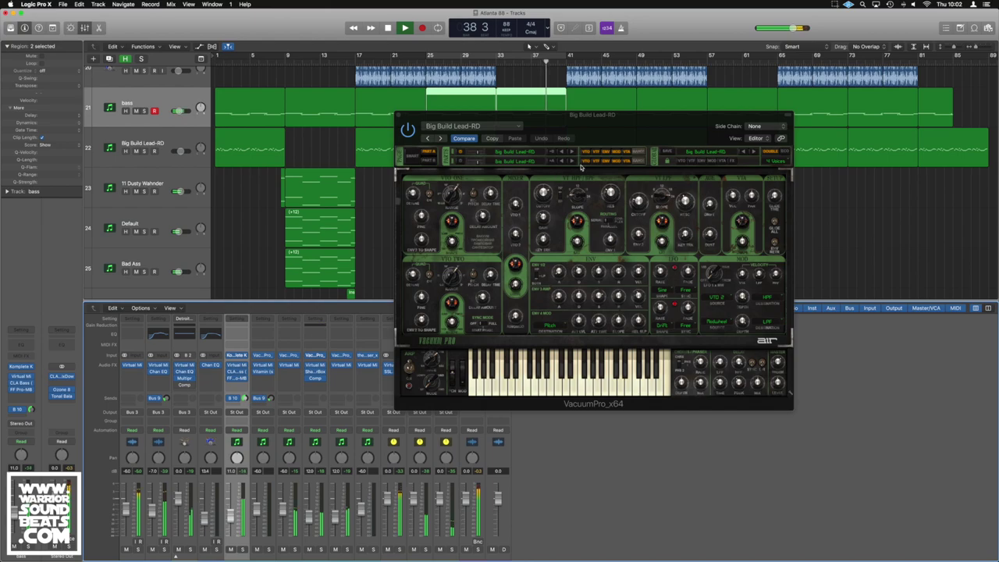
# Set the cycle range to bars 17 to 33, close the synth window and place the playhead at bar 17.
pyautogui.moveTo(621, 130); pyautogui.dragTo(576, 137)
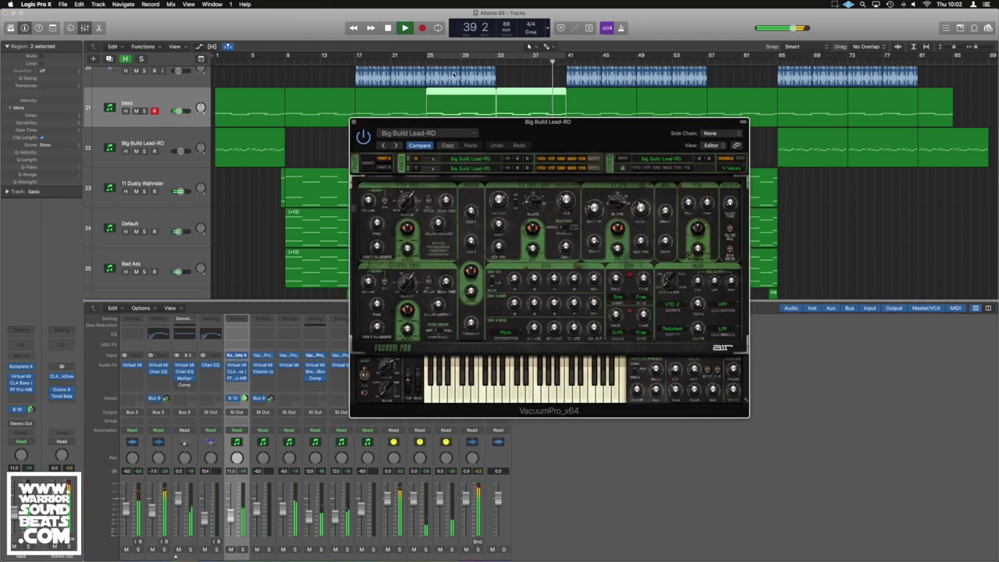
pyautogui.moveTo(358, 55); pyautogui.dragTo(497, 58)
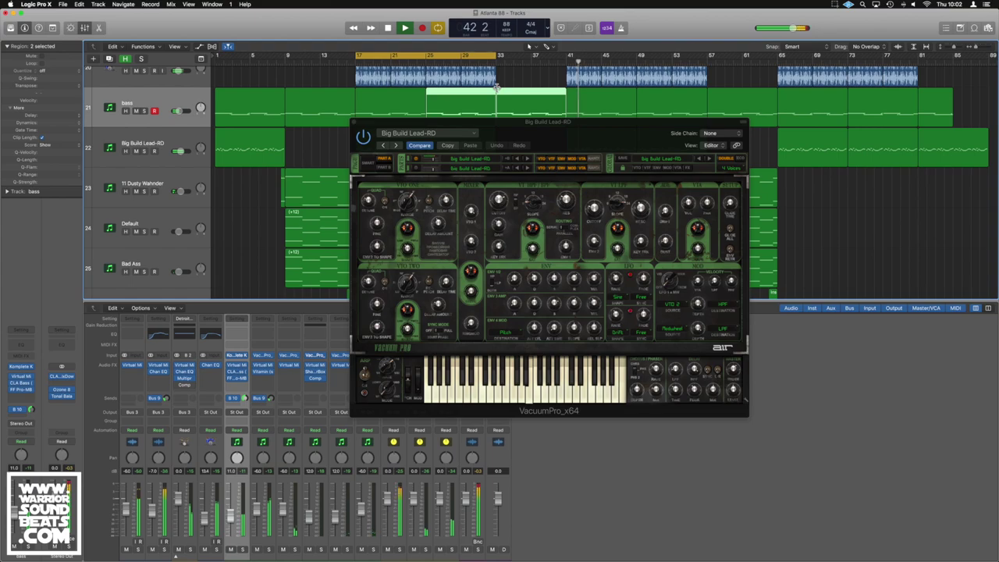
pyautogui.press('space')
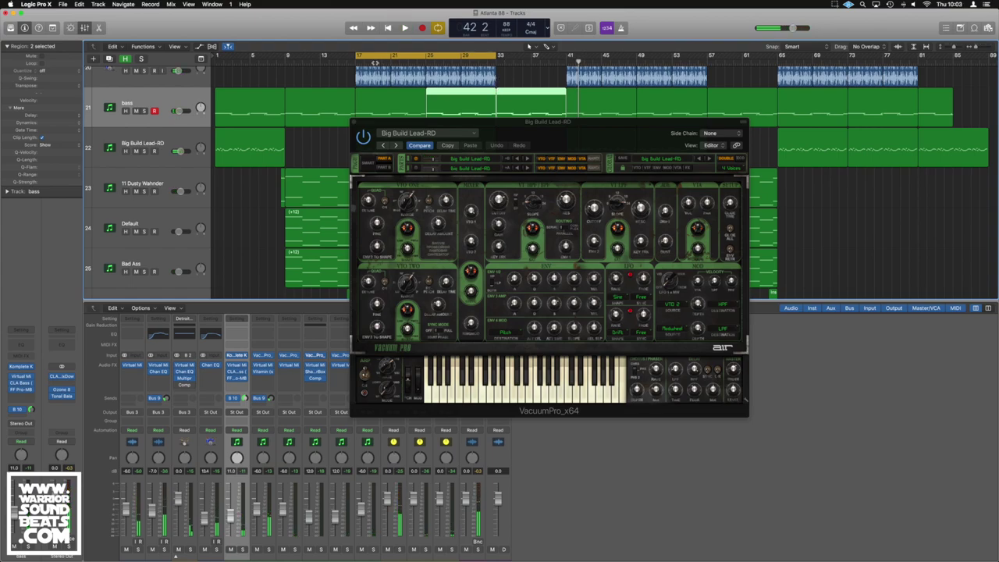
pyautogui.click(373, 61)
pyautogui.click(354, 122)
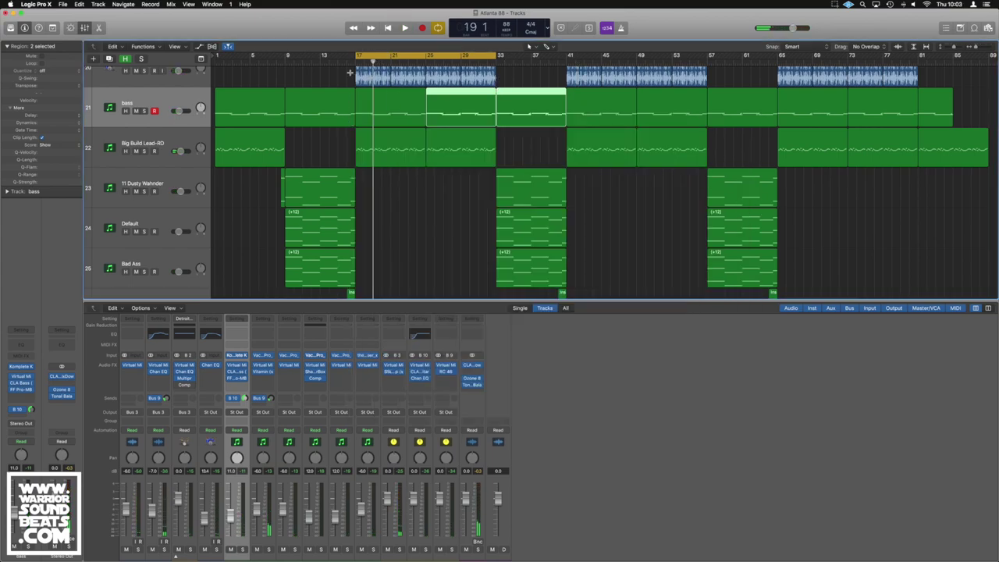
pyautogui.click(356, 62)
# Solo the Big Build Lead-RD track and play it from bar 17.
pyautogui.click(173, 99)
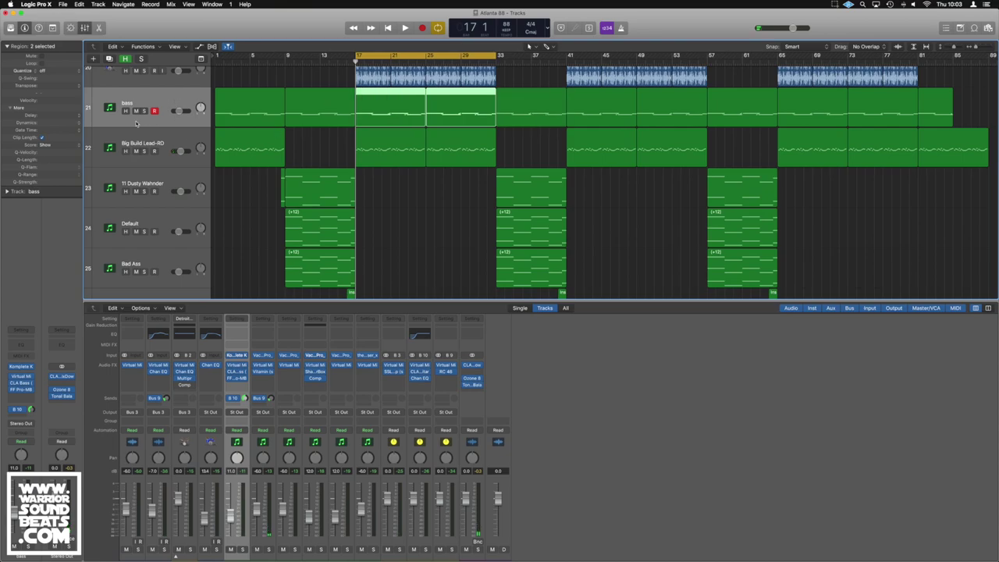
pyautogui.click(178, 138)
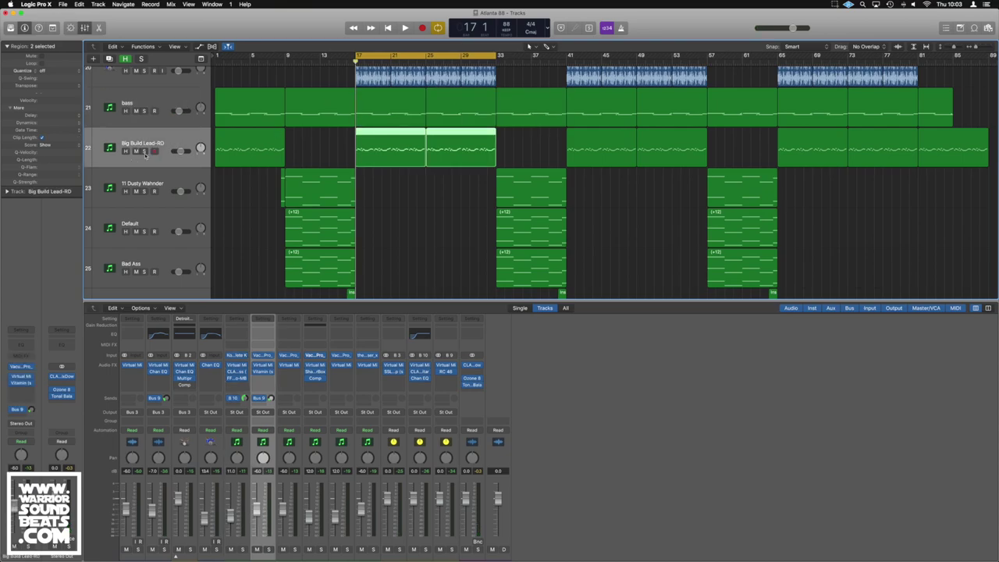
pyautogui.click(144, 151)
pyautogui.press('space')
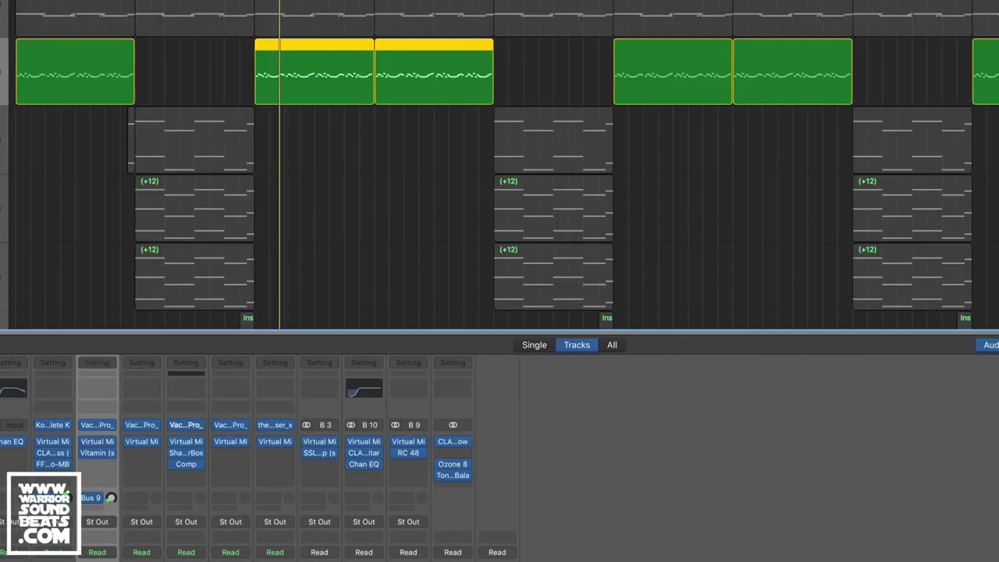
# Show the lead track's plug-in windows, review the VCC Channel settings in Virtual Mix Rack and close that plug-in.
pyautogui.press('v')
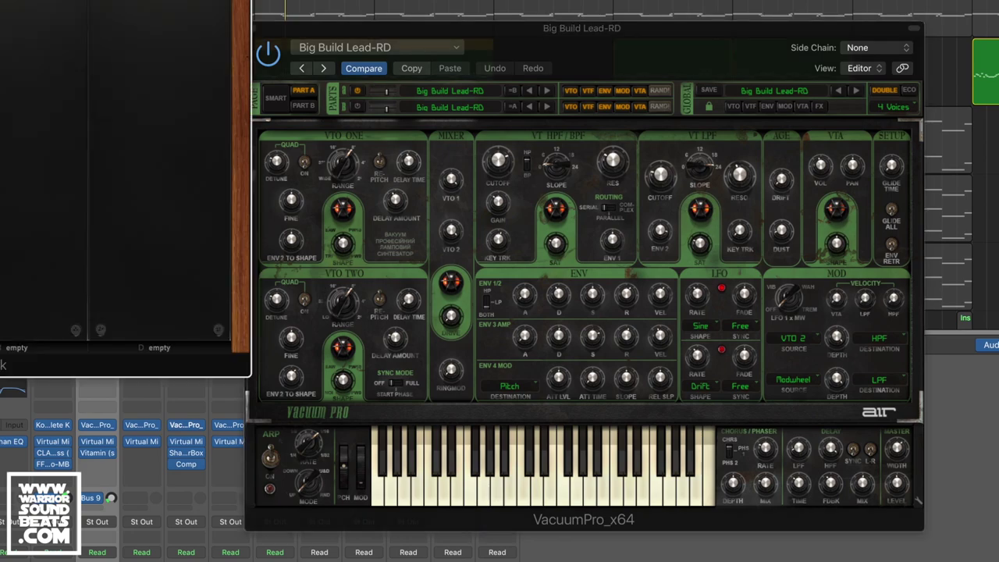
pyautogui.moveTo(25, 0); pyautogui.dragTo(577, 49)
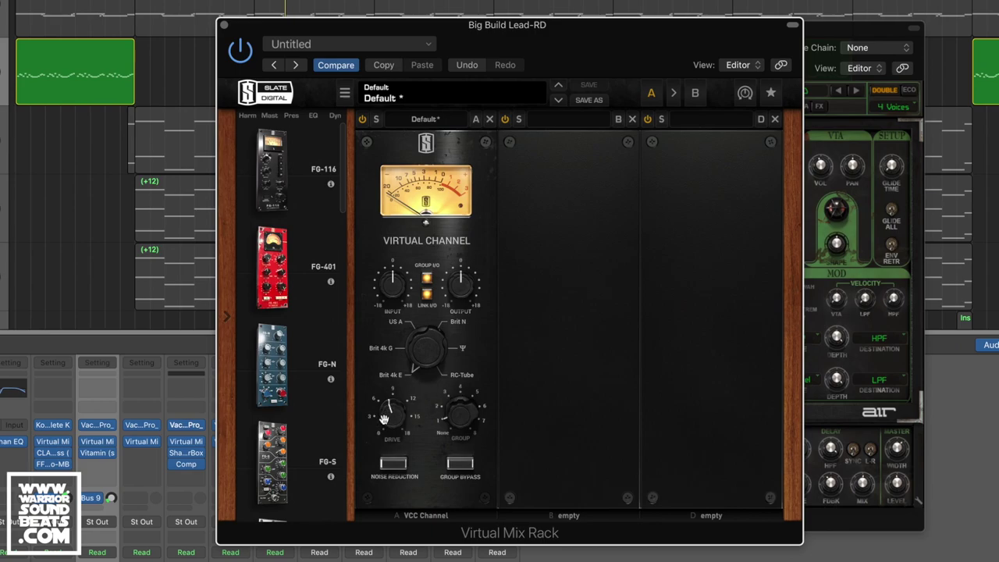
pyautogui.click(224, 24)
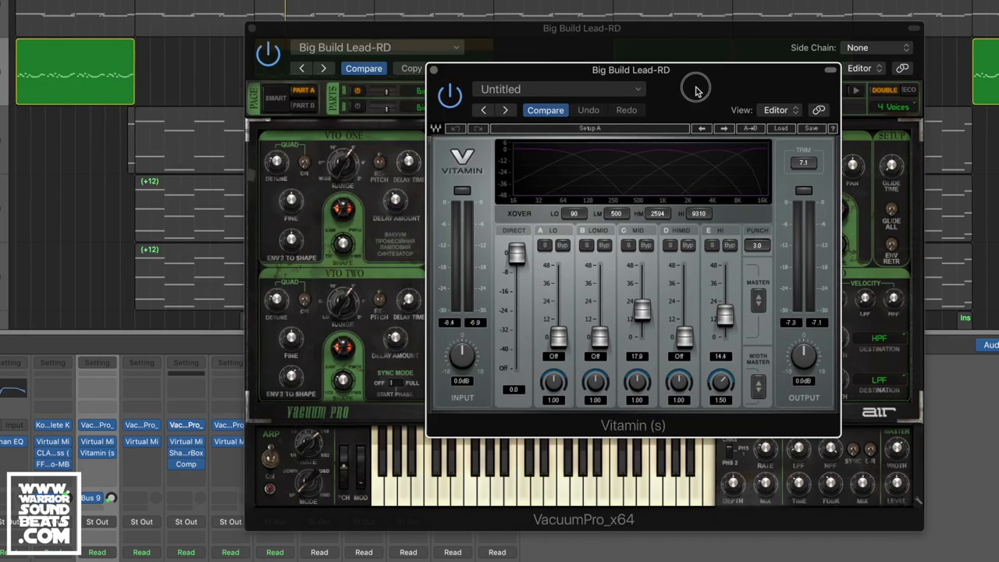
# Review the Vitamin plug-in's band levels on the lead track during playback and close its window.
pyautogui.moveTo(695, 84); pyautogui.dragTo(654, 109)
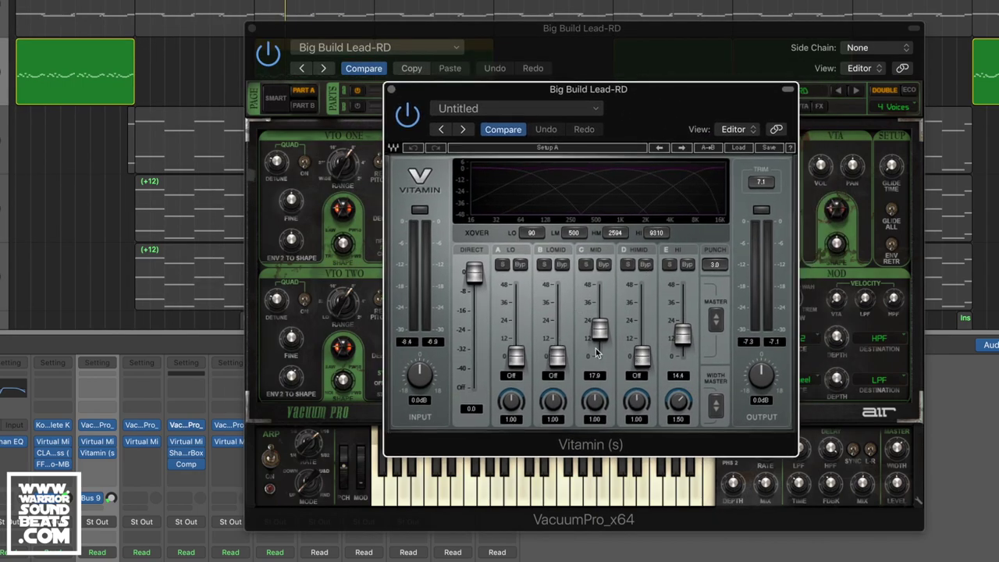
pyautogui.press('space')
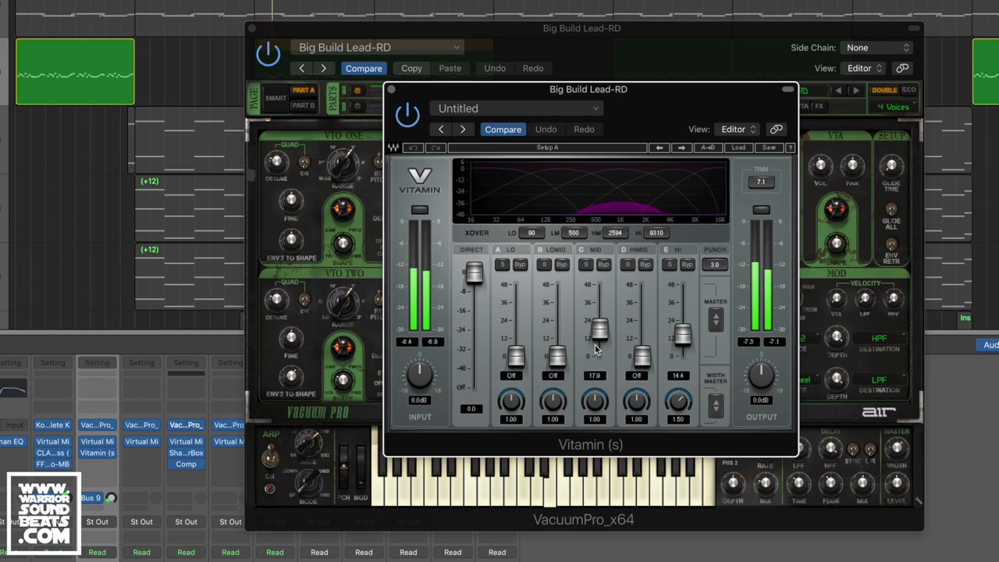
pyautogui.click(391, 90)
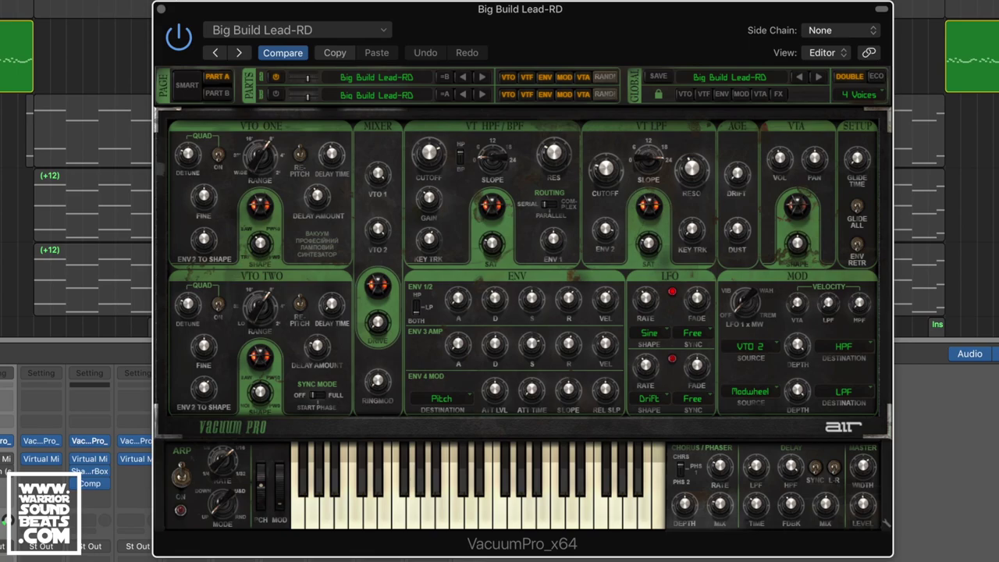
# Switch off Part B in the lead's VacuumPro synth so that only Part A sounds.
pyautogui.moveTo(635, 26); pyautogui.dragTo(620, 35)
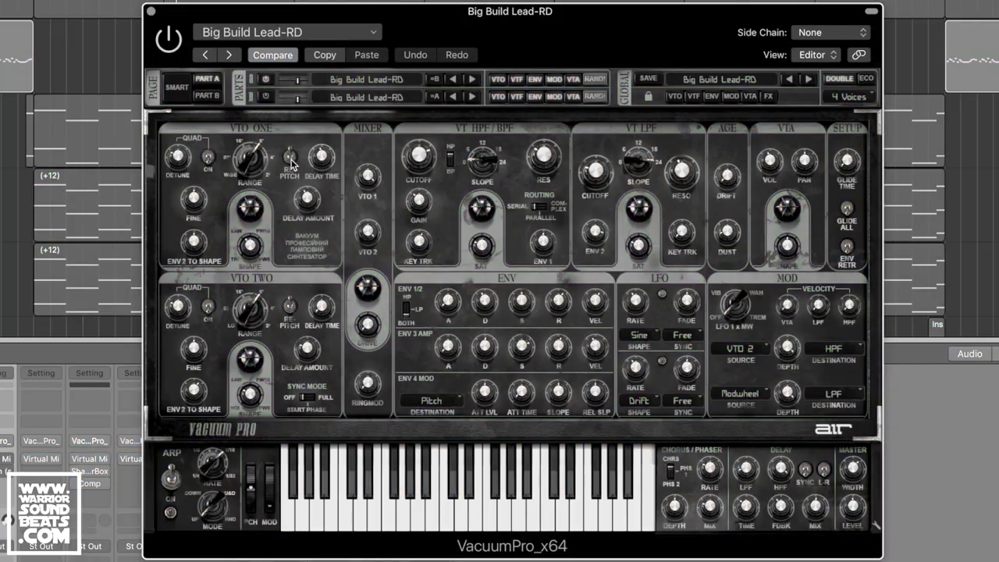
pyautogui.click(266, 97)
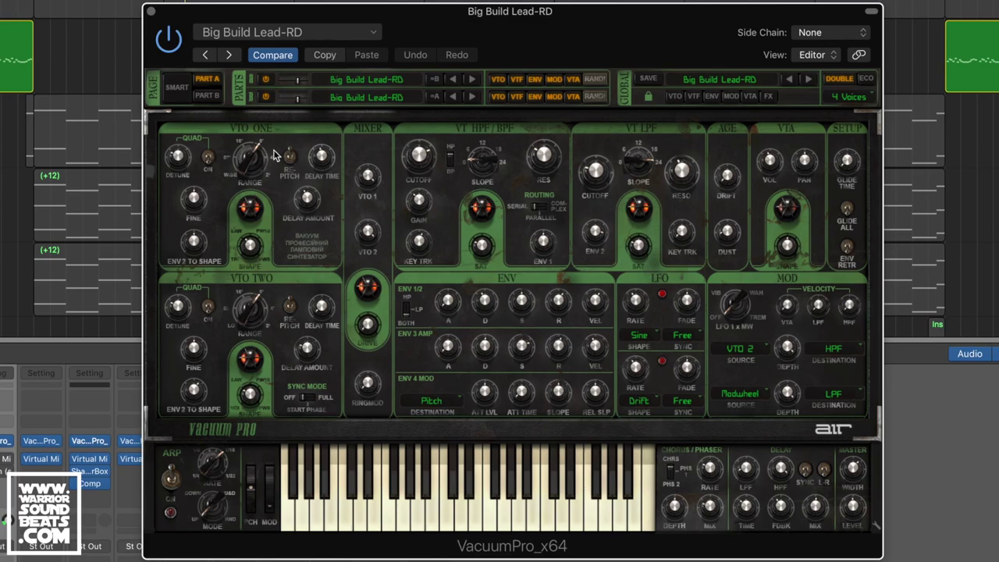
pyautogui.click(266, 97)
pyautogui.click(630, 28)
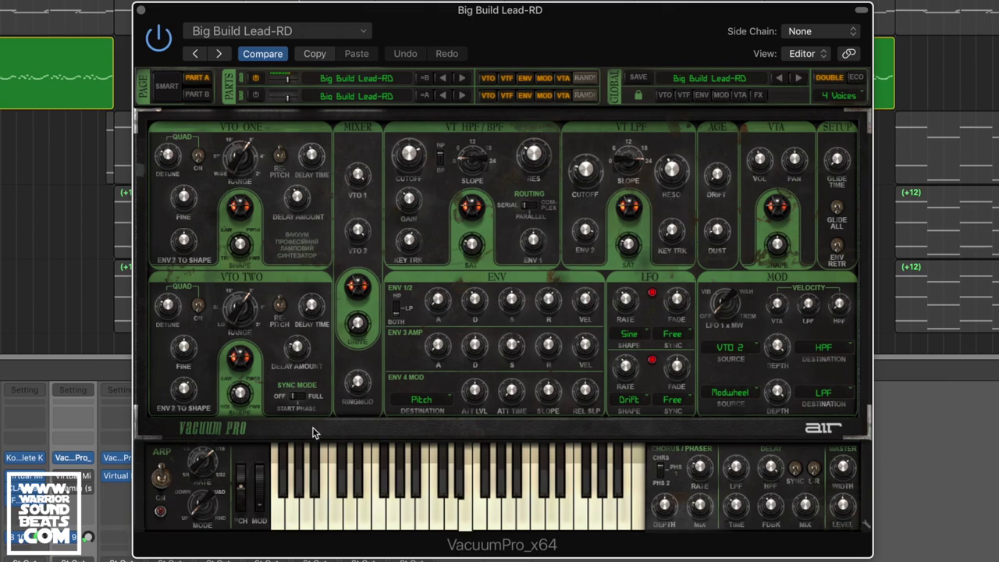
# Audition different octave ranges for VTO One, including Wide, and VTO Two, returning each range knob to its original position.
pyautogui.moveTo(231, 401)
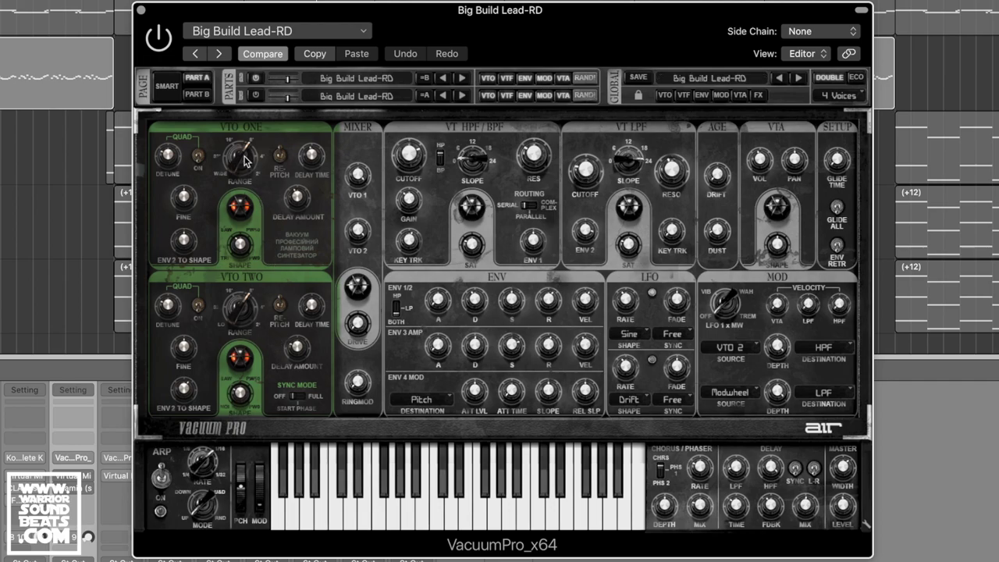
pyautogui.moveTo(245, 161); pyautogui.dragTo(259, 252)
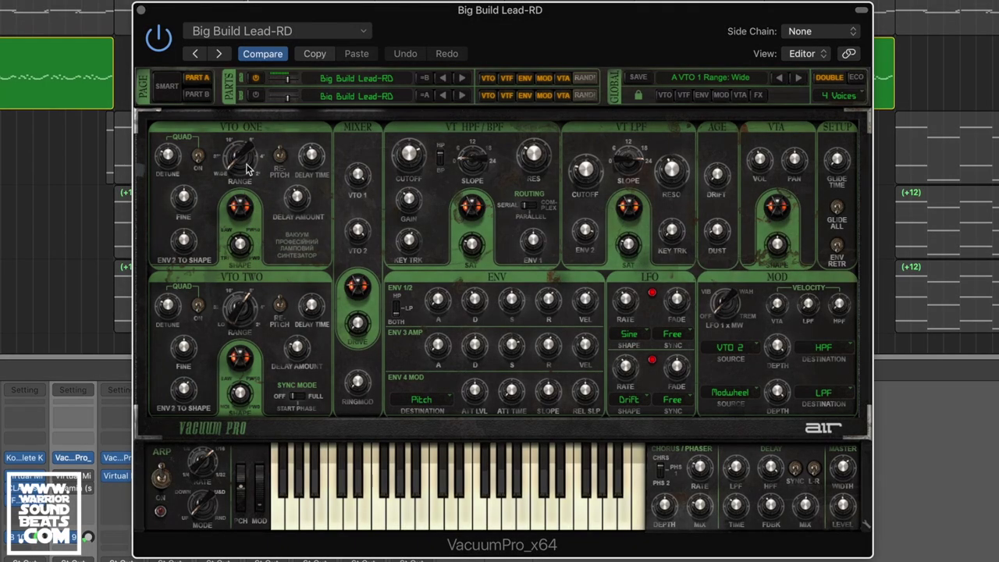
pyautogui.moveTo(246, 165); pyautogui.dragTo(244, 143)
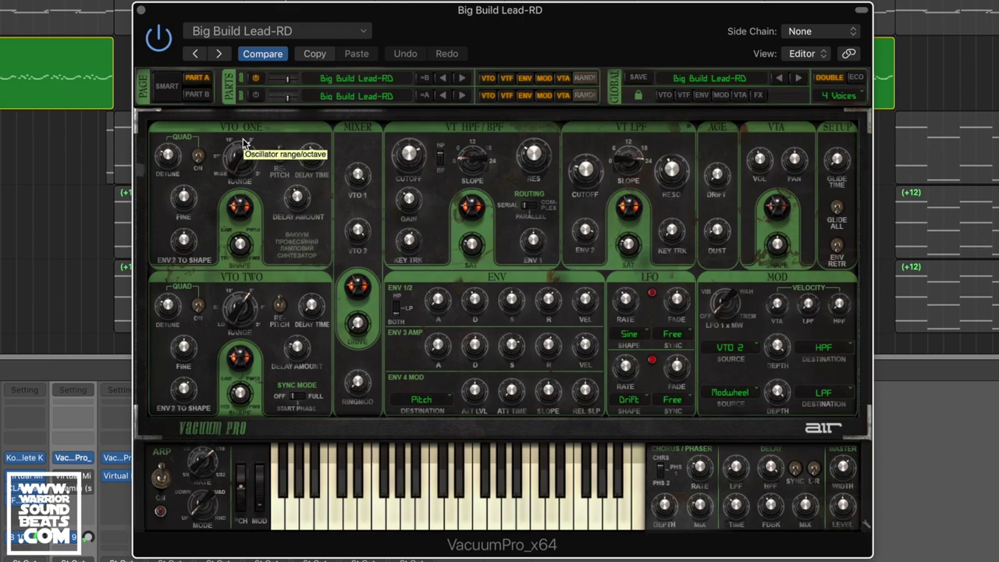
pyautogui.moveTo(247, 310); pyautogui.dragTo(227, 352)
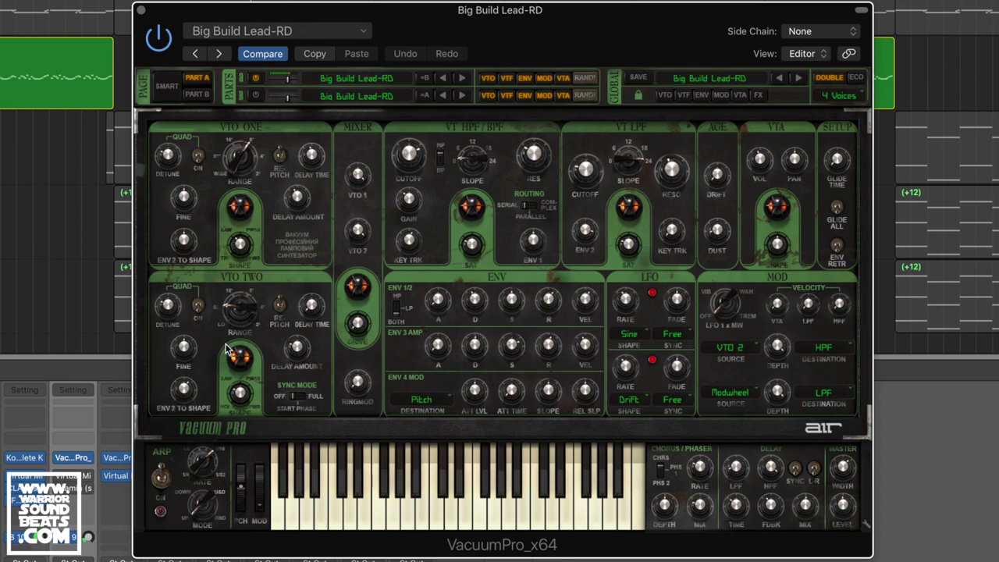
pyautogui.moveTo(248, 320); pyautogui.dragTo(252, 299)
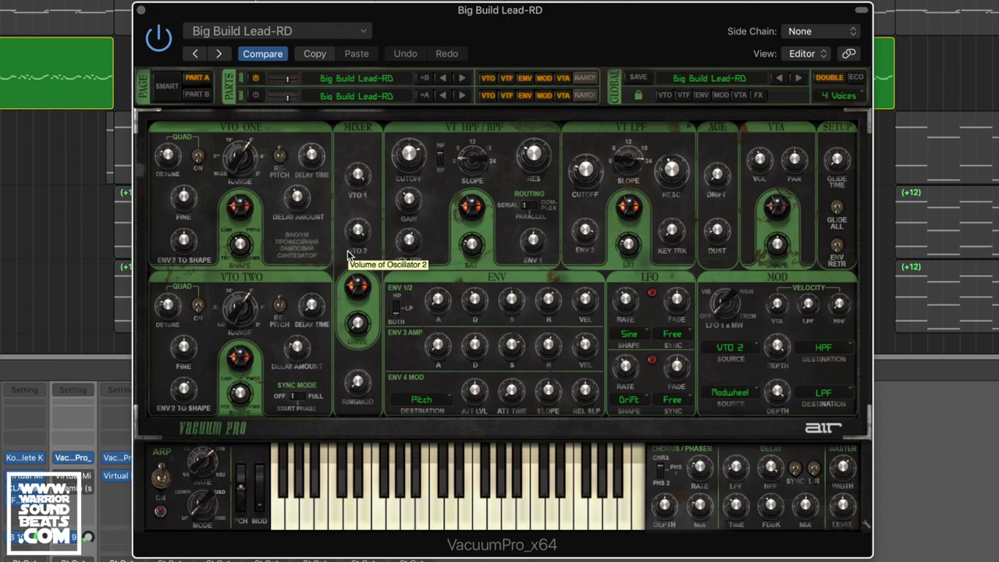
# Toggle VTO One's Quad mode off and on, and set its Quad Detune to 32%.
pyautogui.click(197, 156)
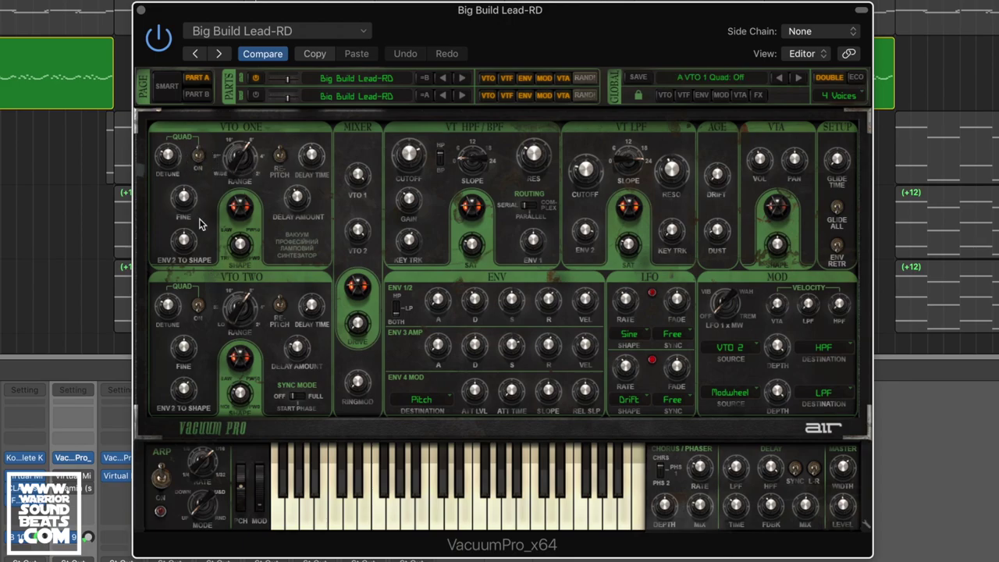
pyautogui.click(198, 167)
pyautogui.moveTo(172, 161)
pyautogui.mouseDown()
pyautogui.moveTo(167, 34)
pyautogui.moveTo(172, 150)
pyautogui.mouseUp()
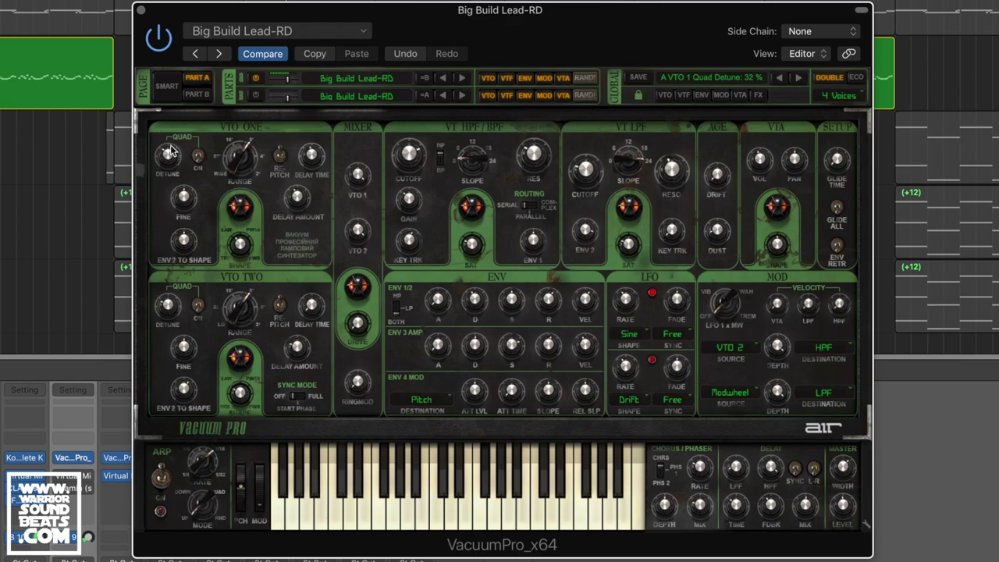
# Audition different Env 2 To Shape amounts on VTO One and check the mixer's oscillator levels.
pyautogui.click(187, 243)
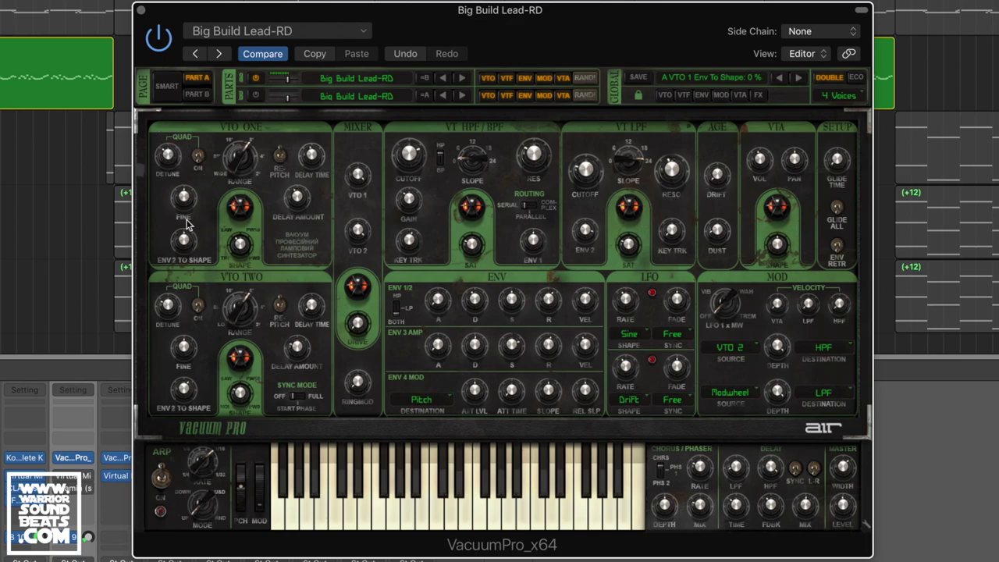
pyautogui.moveTo(187, 217)
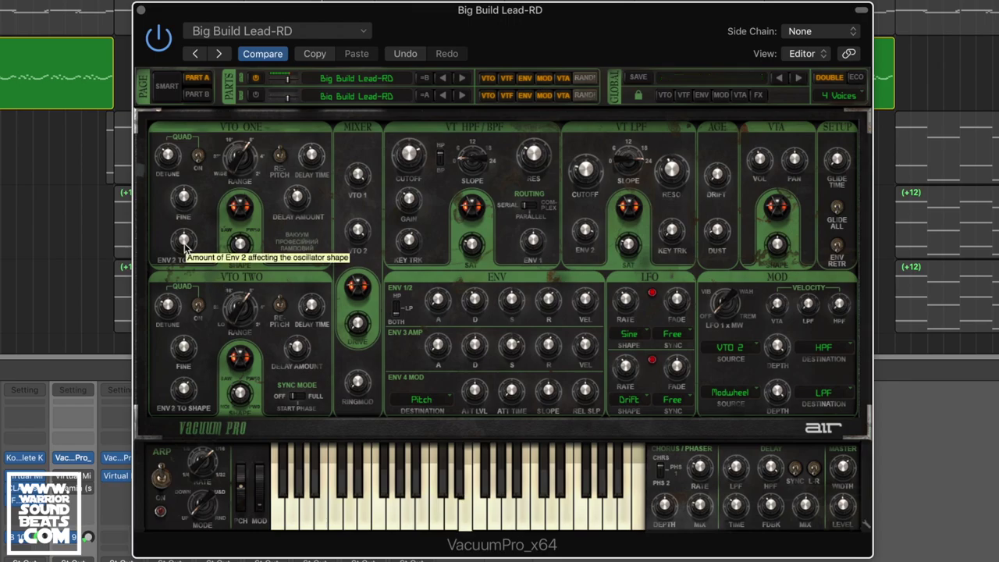
pyautogui.moveTo(186, 245); pyautogui.dragTo(187, 187)
pyautogui.moveTo(186, 269); pyautogui.dragTo(178, 347)
pyautogui.click(180, 300)
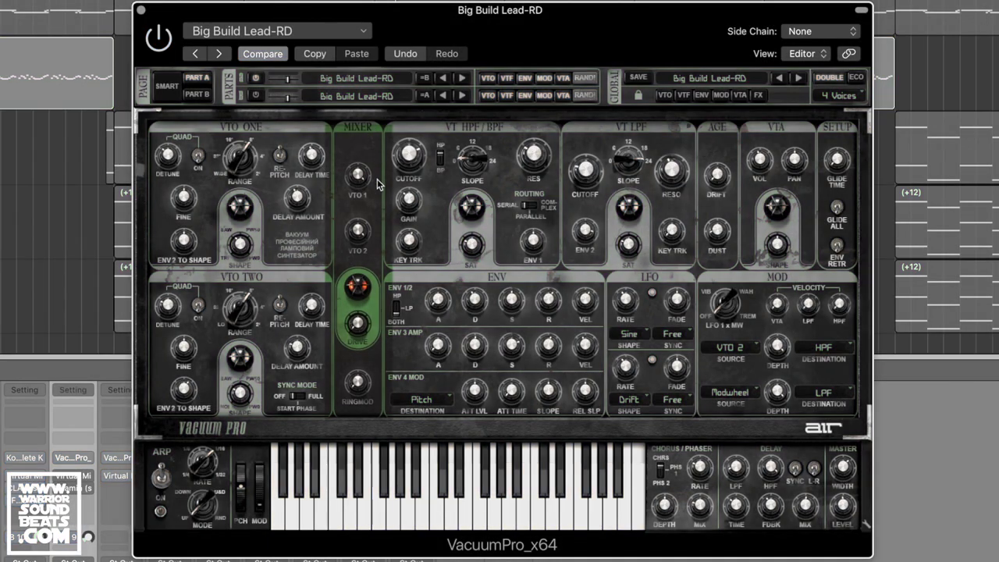
pyautogui.click(358, 177)
pyautogui.click(329, 231)
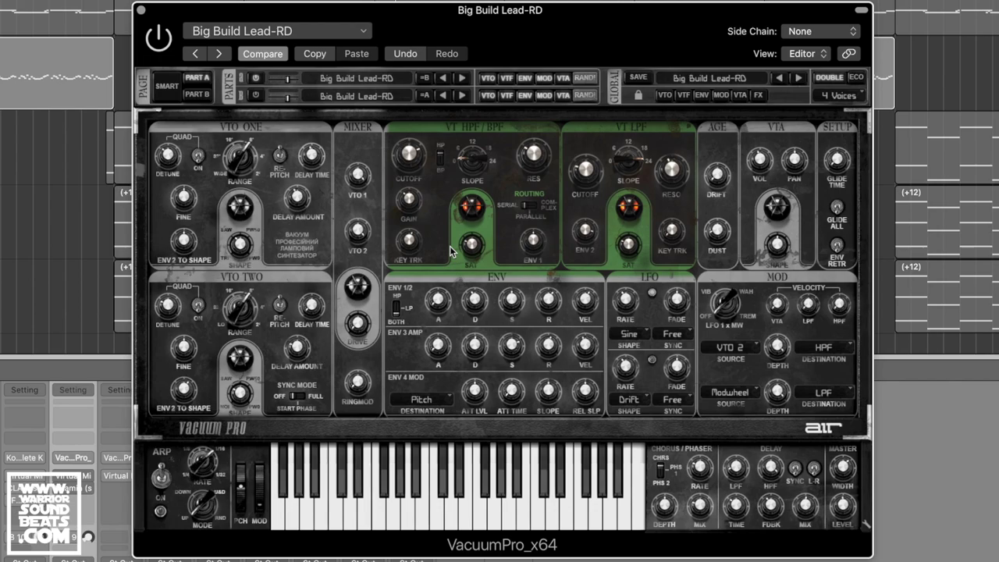
# Audition the VT HPF/BPF filter in its high-pass and band-pass modes, with the cutoff at 39% and 68%.
pyautogui.click(444, 154)
pyautogui.click(447, 152)
pyautogui.click(446, 152)
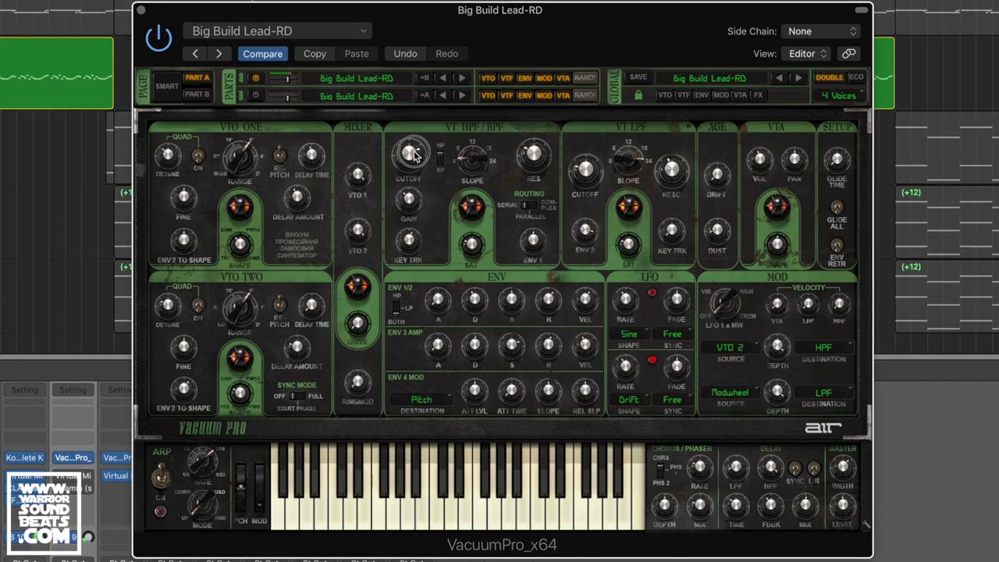
pyautogui.click(440, 160)
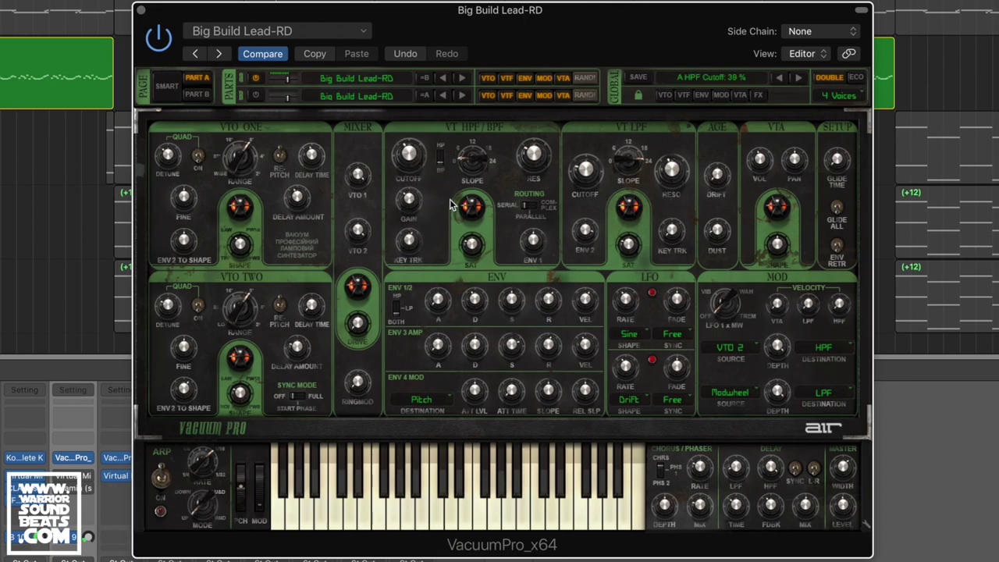
pyautogui.click(442, 158)
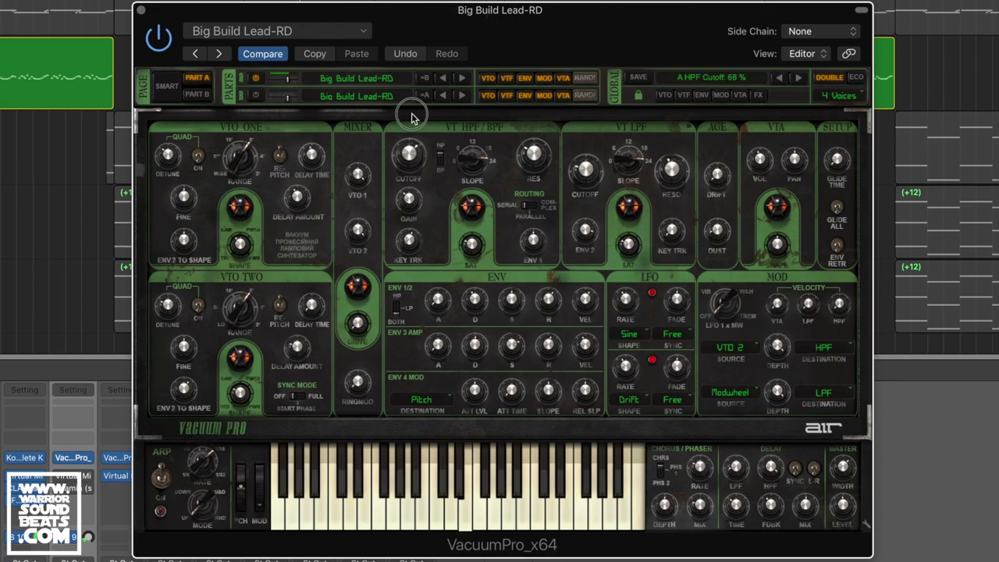
# Sweep the VT HPF/BPF cutoff up to 100%, set the slope to 1.44 dB, and return the cutoff to 70%.
pyautogui.moveTo(474, 160)
pyautogui.mouseDown()
pyautogui.moveTo(479, 296)
pyautogui.moveTo(491, 134)
pyautogui.moveTo(488, 303)
pyautogui.moveTo(515, 164)
pyautogui.moveTo(505, 312)
pyautogui.moveTo(472, 170)
pyautogui.mouseUp()
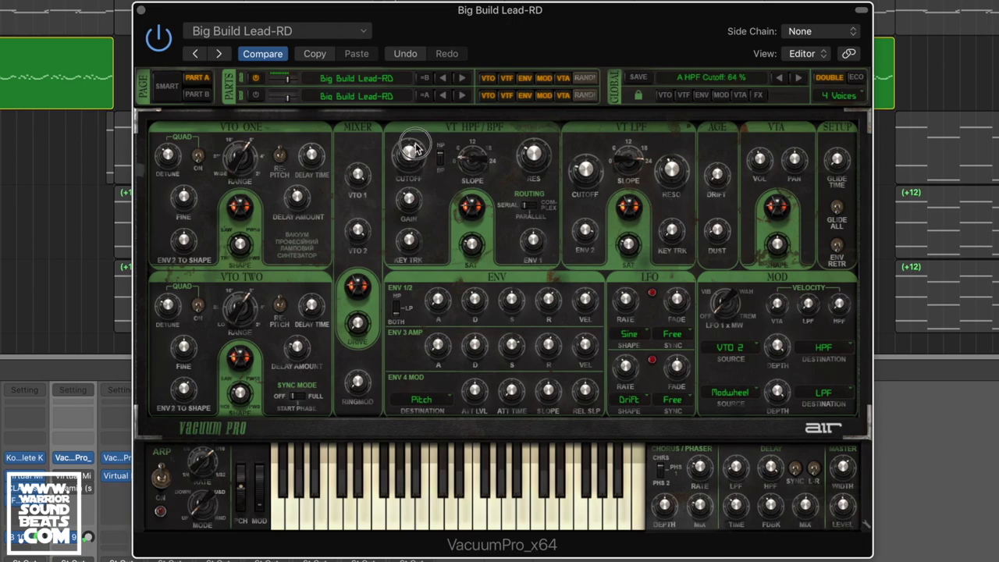
pyautogui.moveTo(396, 167); pyautogui.dragTo(408, 96)
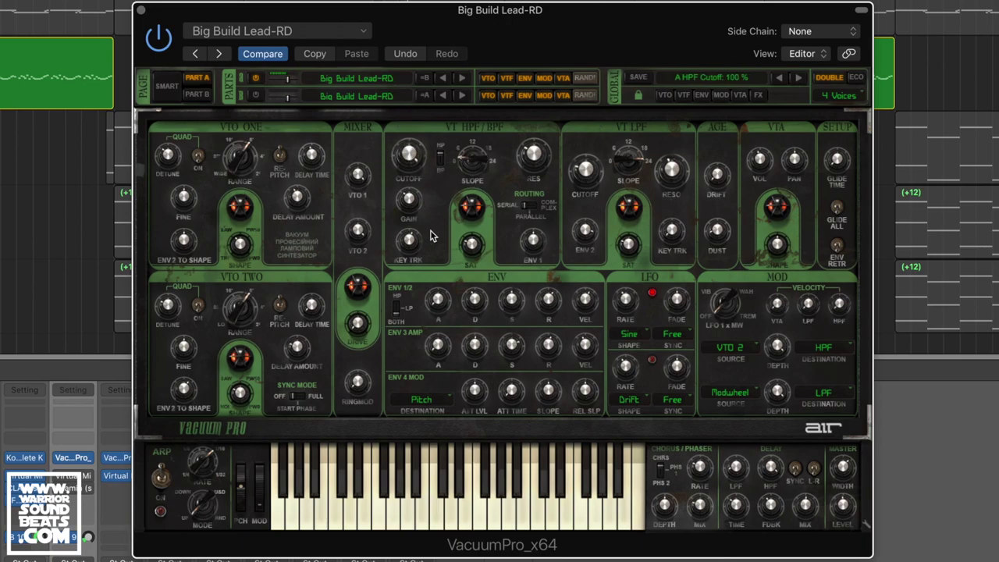
pyautogui.moveTo(472, 167)
pyautogui.mouseDown()
pyautogui.moveTo(468, 34)
pyautogui.moveTo(466, 172)
pyautogui.mouseUp()
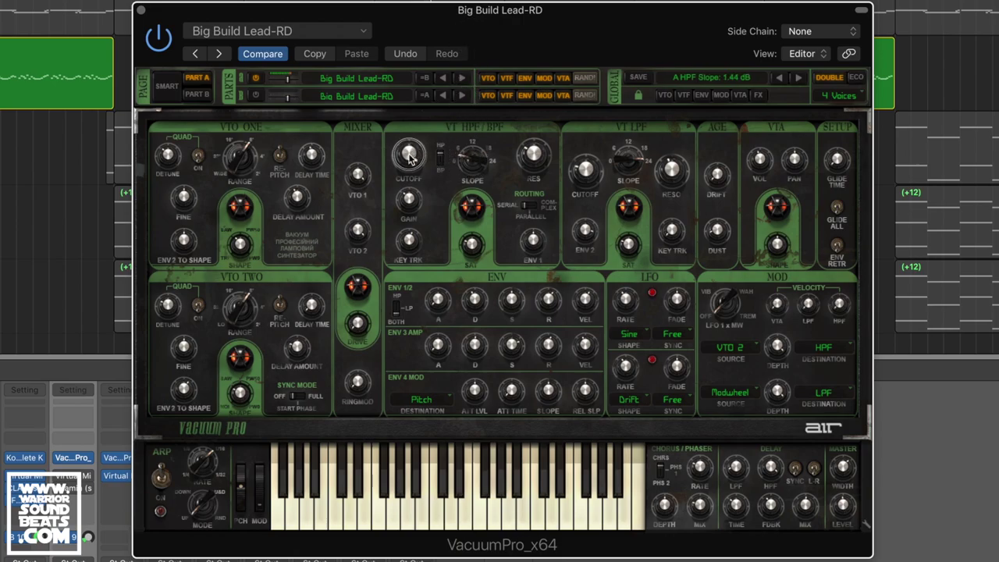
pyautogui.moveTo(408, 153); pyautogui.dragTo(411, 191)
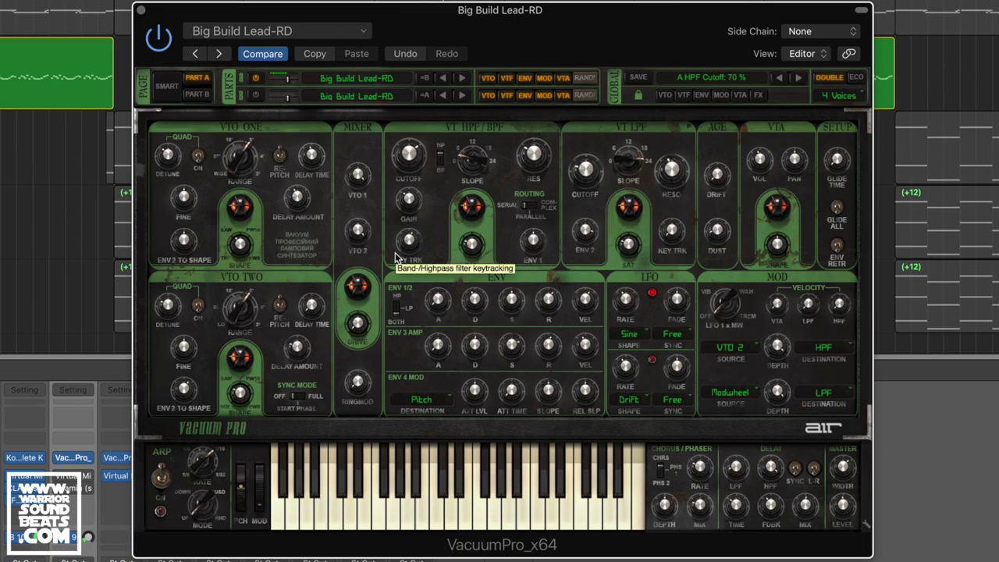
# Raise the VT HPF/BPF resonance to 100% and adjust the filter's Env 1 amount.
pyautogui.moveTo(531, 156); pyautogui.dragTo(533, 187)
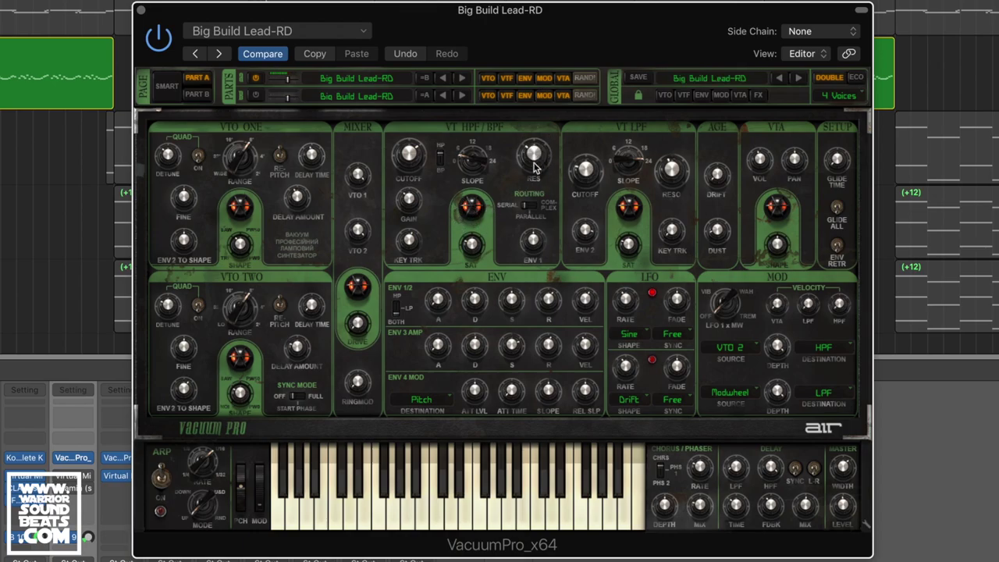
pyautogui.moveTo(535, 166); pyautogui.dragTo(534, 32)
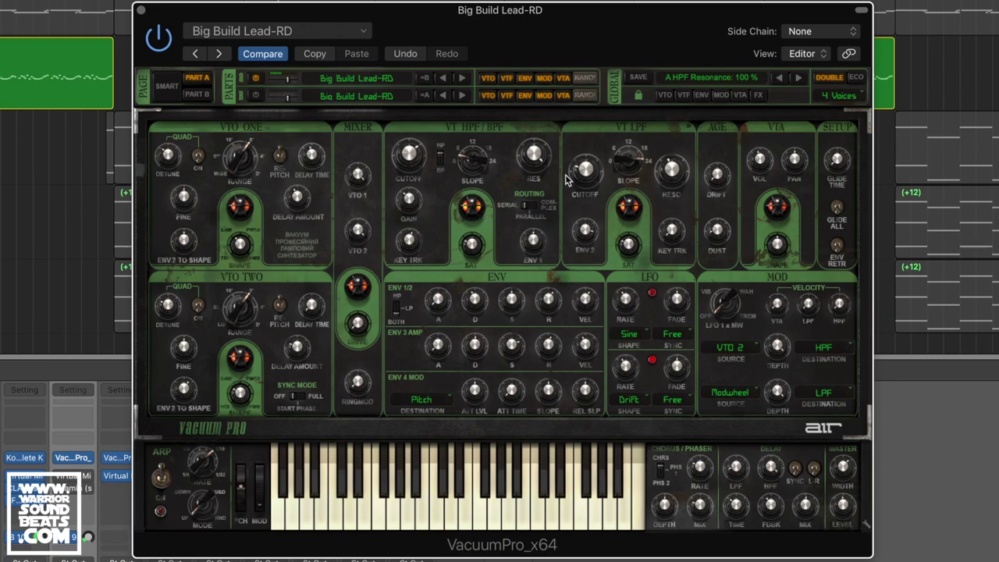
pyautogui.moveTo(534, 240); pyautogui.dragTo(540, 255)
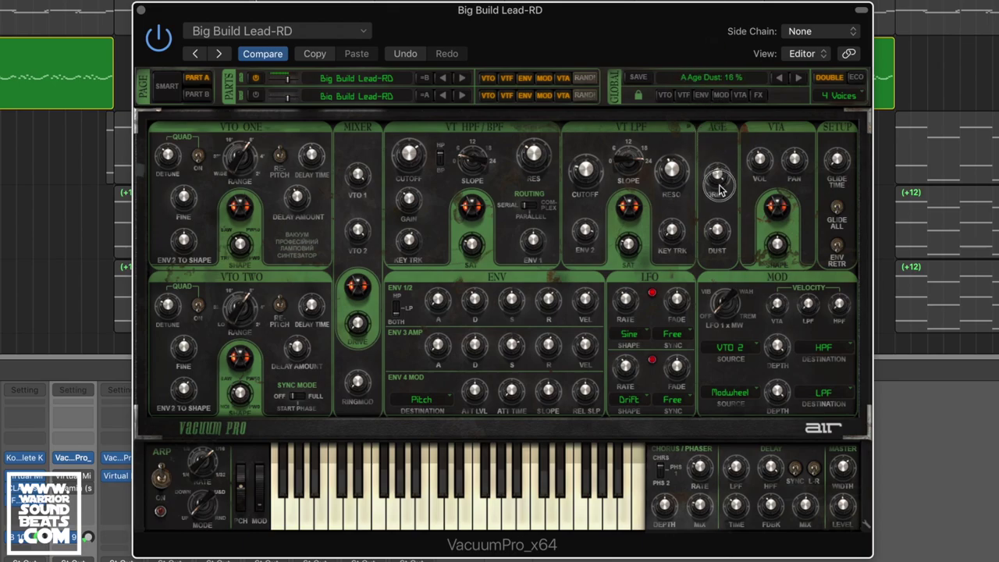
# Set the VTO Drift to 66% in the Age section and adjust the VT LPF cutoff.
pyautogui.moveTo(719, 186); pyautogui.dragTo(751, 155)
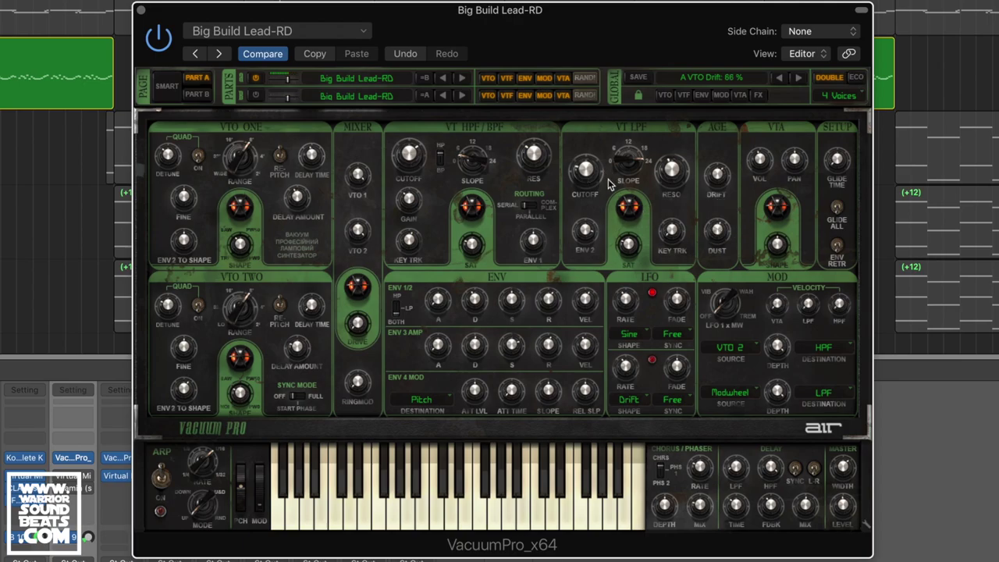
pyautogui.click(587, 175)
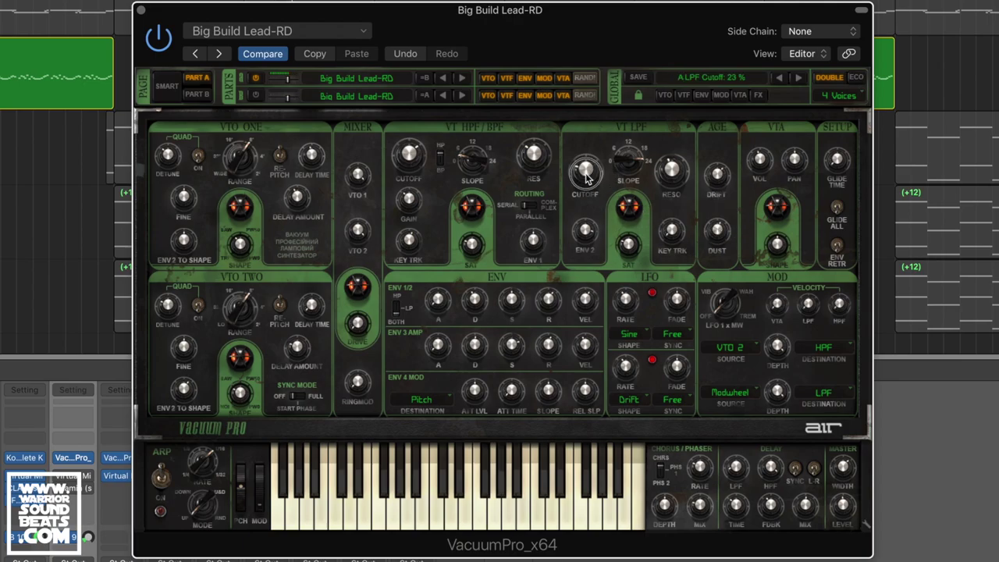
pyautogui.moveTo(587, 174); pyautogui.dragTo(608, 191)
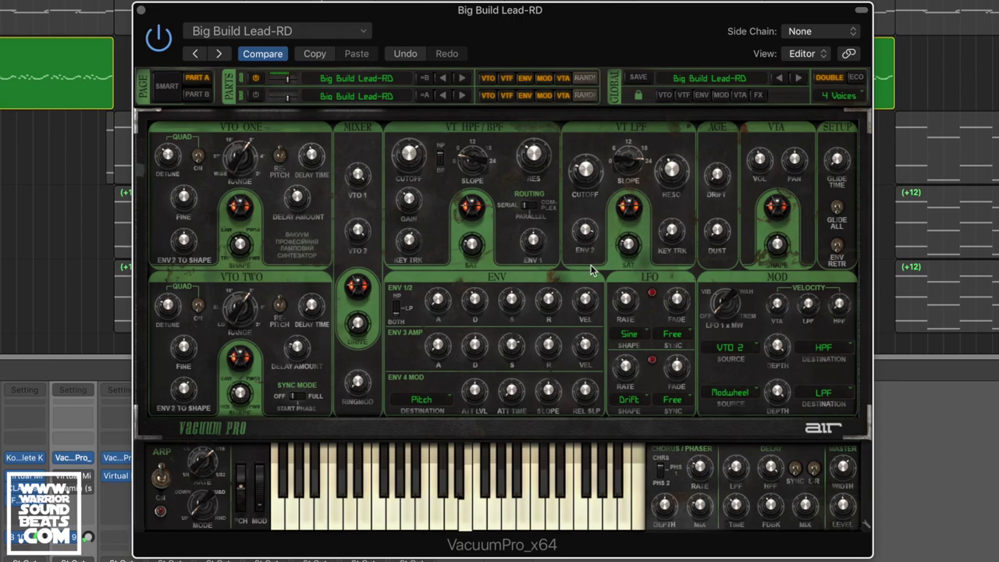
# Set the HPF saturation to 14%, and adjust the LPF saturation and the mixer drive.
pyautogui.moveTo(482, 245)
pyautogui.mouseDown()
pyautogui.moveTo(482, 123)
pyautogui.moveTo(479, 263)
pyautogui.mouseUp()
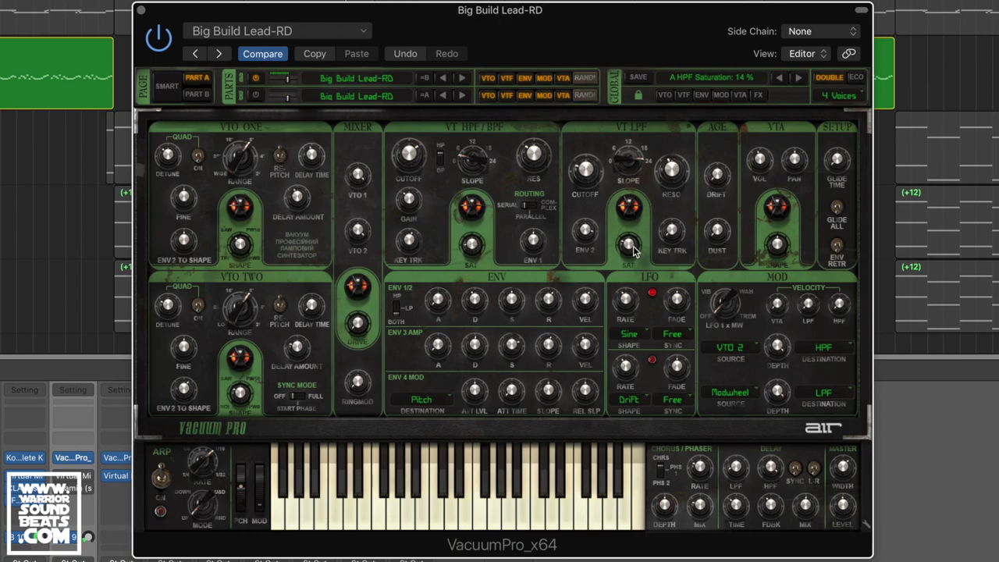
pyautogui.moveTo(634, 250); pyautogui.dragTo(494, 44)
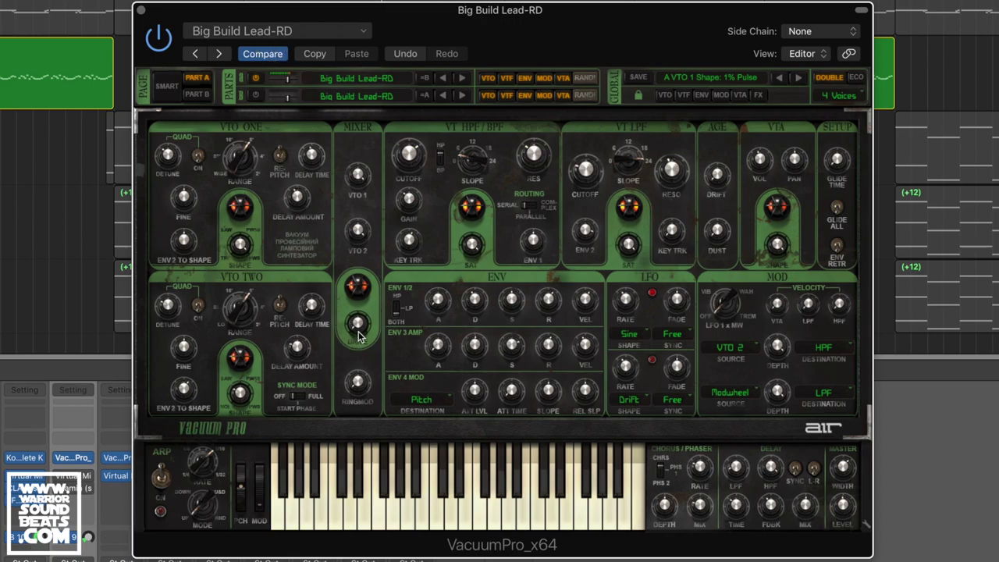
pyautogui.moveTo(359, 335); pyautogui.dragTo(360, 314)
# Audition VTO Two's shape at full Noise and at 18% Noise, and adjust VTO One's shape.
pyautogui.moveTo(243, 396); pyautogui.dragTo(245, 535)
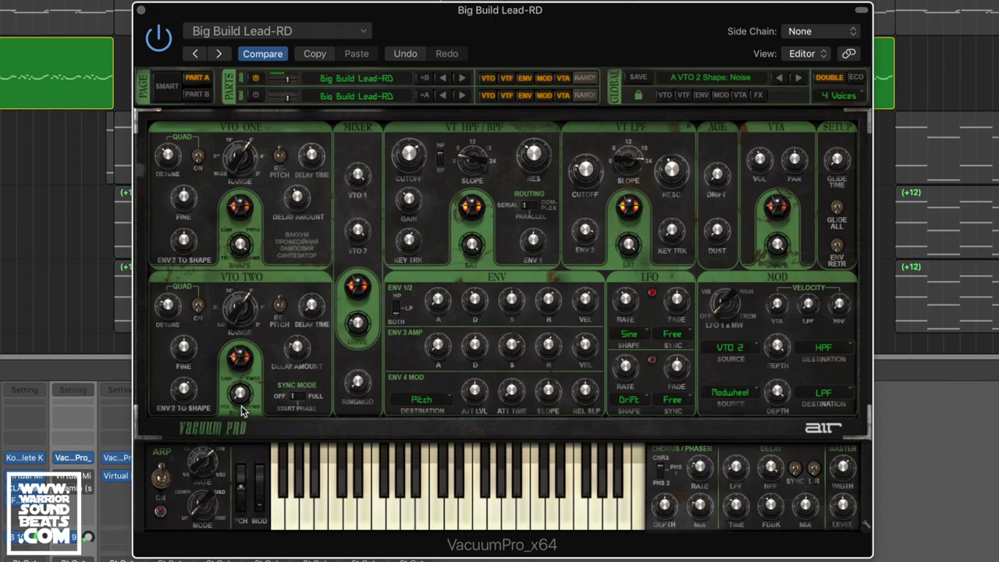
pyautogui.moveTo(243, 411); pyautogui.dragTo(242, 348)
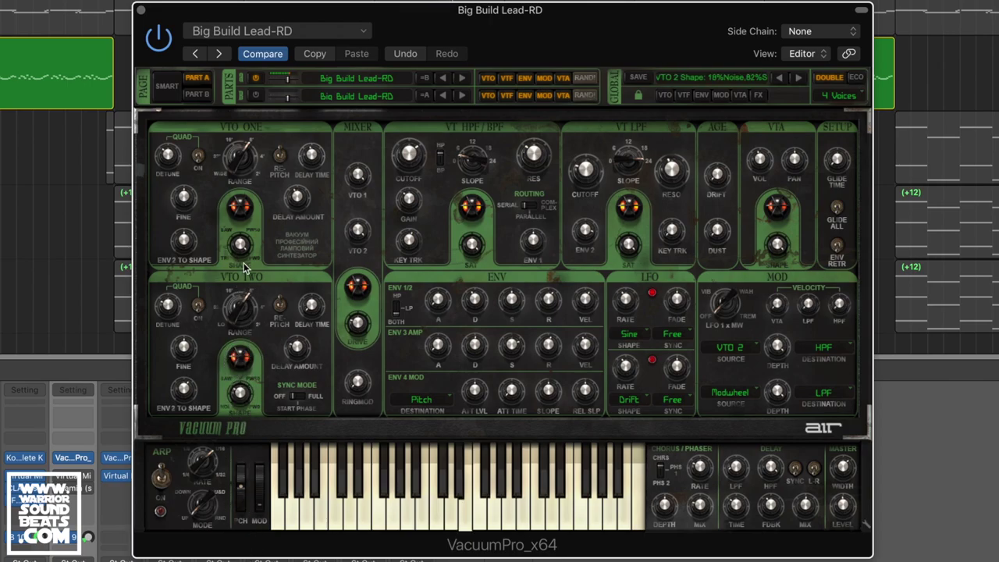
pyautogui.moveTo(244, 268); pyautogui.dragTo(250, 348)
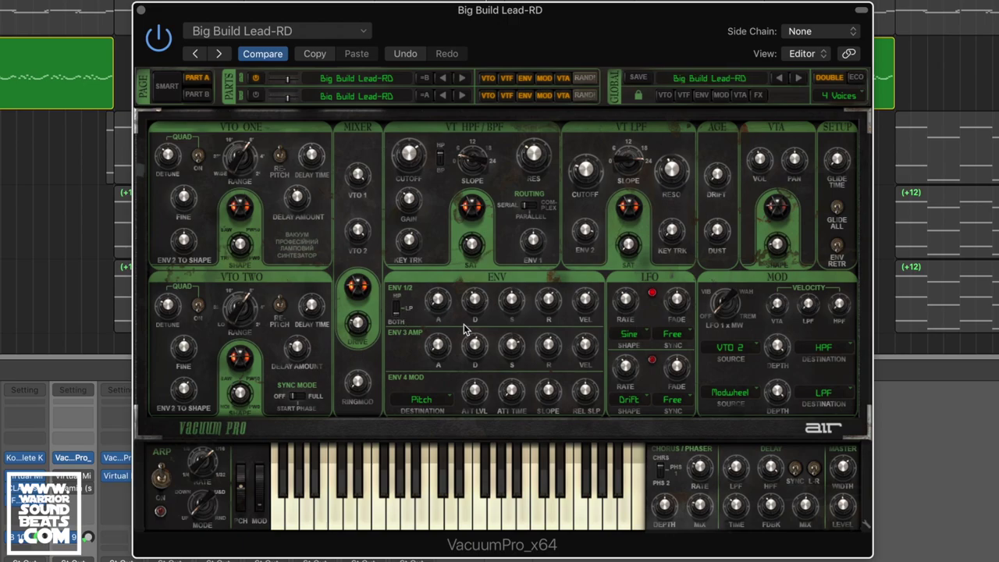
# Examine the Env 4 Mod destination options and leave Pitch selected.
pyautogui.click(427, 403)
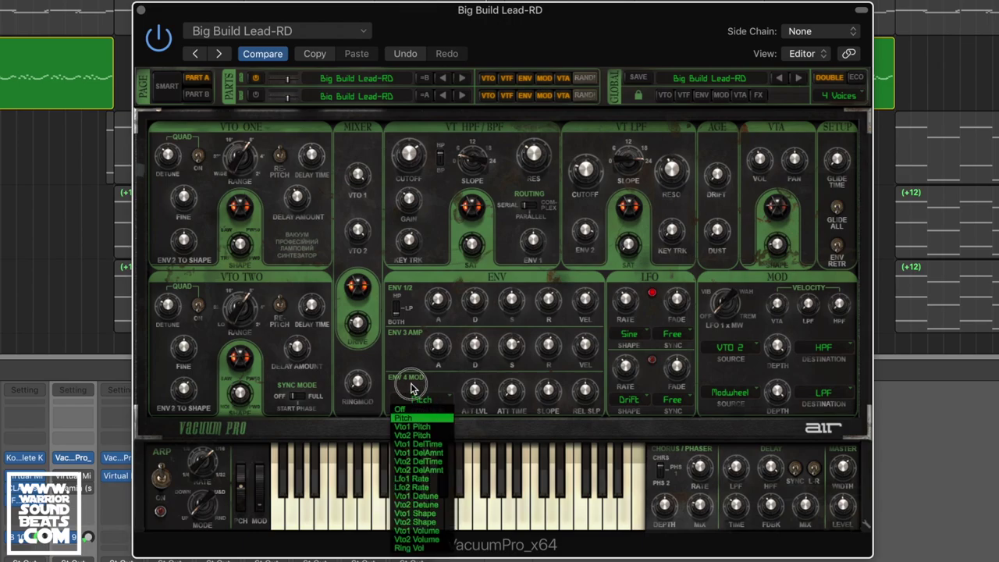
pyautogui.click(414, 394)
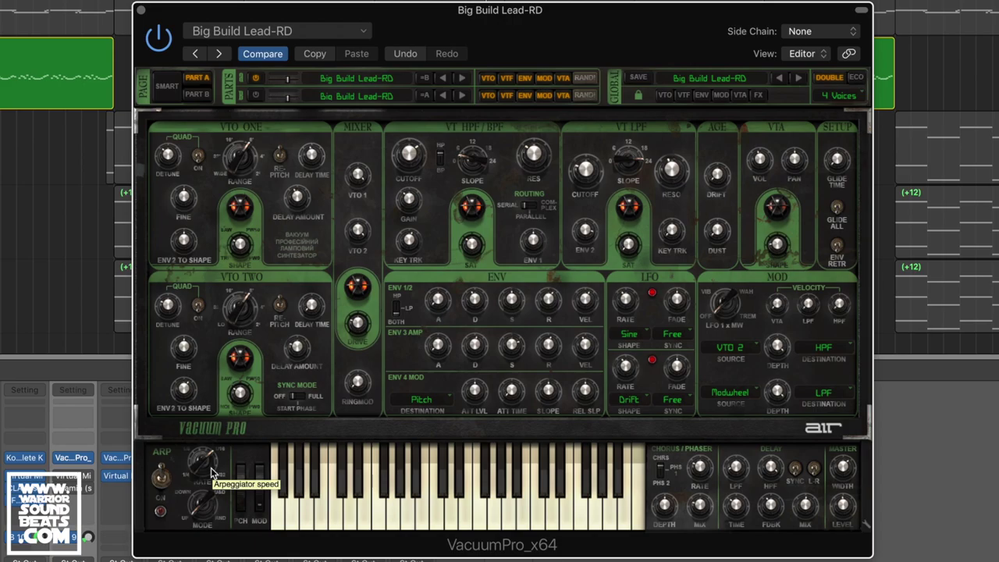
# Switch on the arpeggiator and audition different rates, including 1/8 note, and modes, including Up and Down.
pyautogui.click(161, 479)
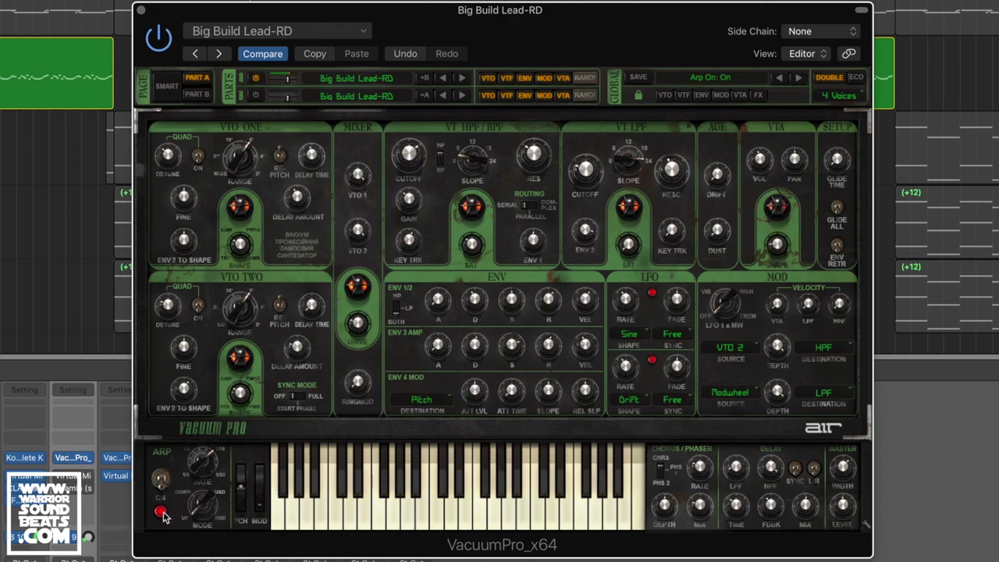
pyautogui.moveTo(204, 503)
pyautogui.mouseDown()
pyautogui.moveTo(206, 465)
pyautogui.moveTo(206, 486)
pyautogui.mouseUp()
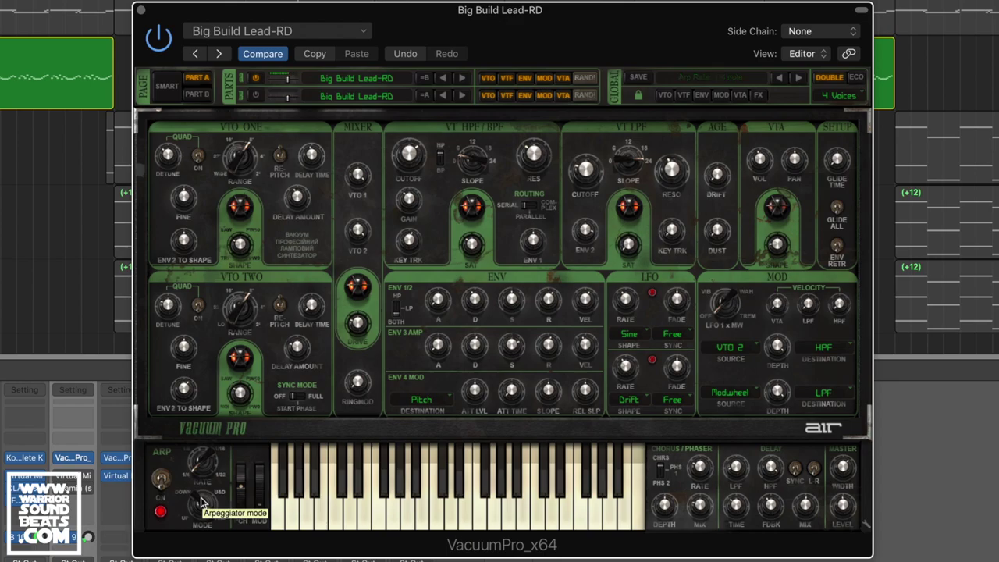
pyautogui.moveTo(204, 465)
pyautogui.mouseDown()
pyautogui.moveTo(203, 439)
pyautogui.moveTo(207, 464)
pyautogui.mouseUp()
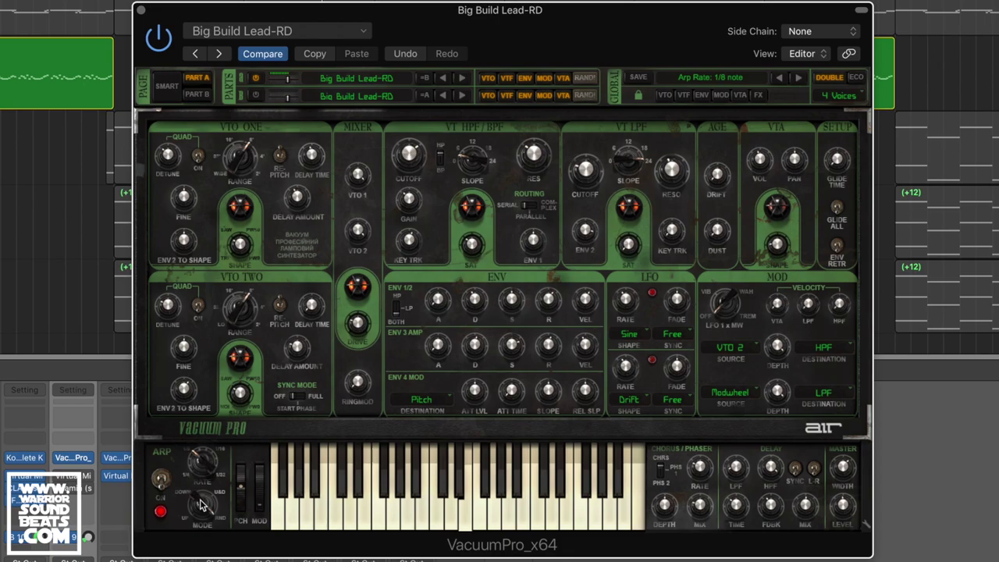
pyautogui.moveTo(203, 504); pyautogui.dragTo(216, 535)
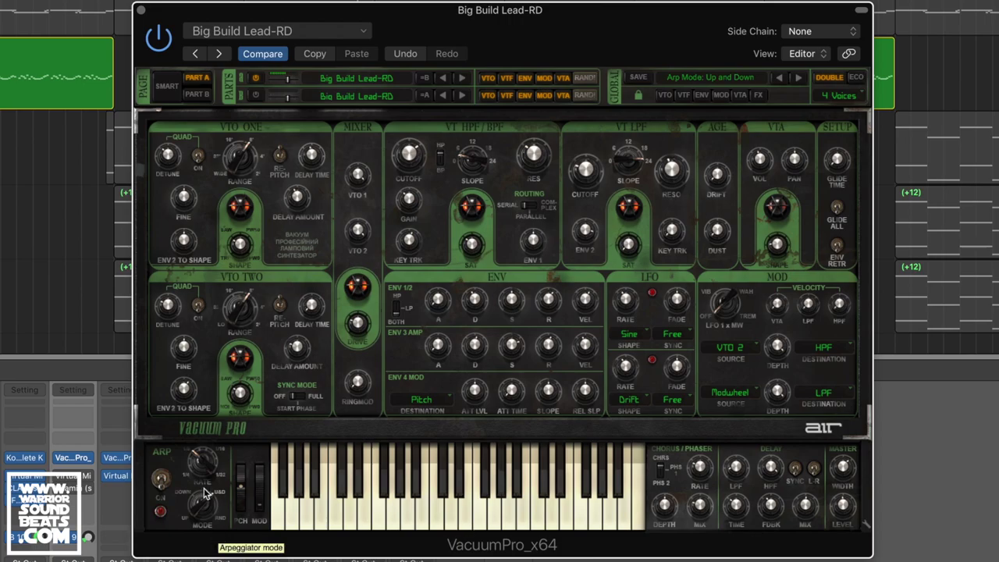
pyautogui.moveTo(207, 474); pyautogui.dragTo(209, 441)
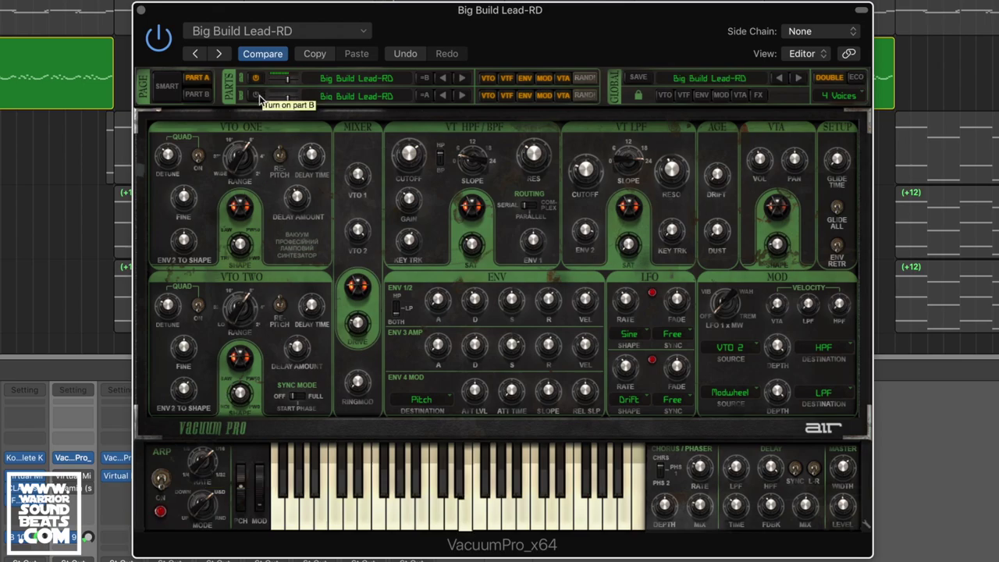
# Switch Part B of the lead synth back on so that both parts sound.
pyautogui.click(318, 100)
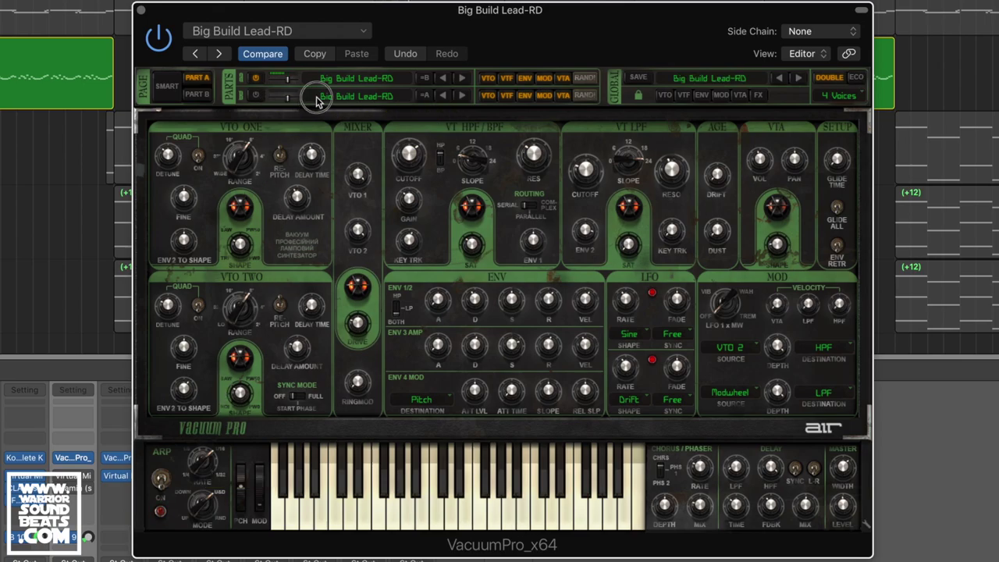
pyautogui.click(478, 107)
pyautogui.click(256, 97)
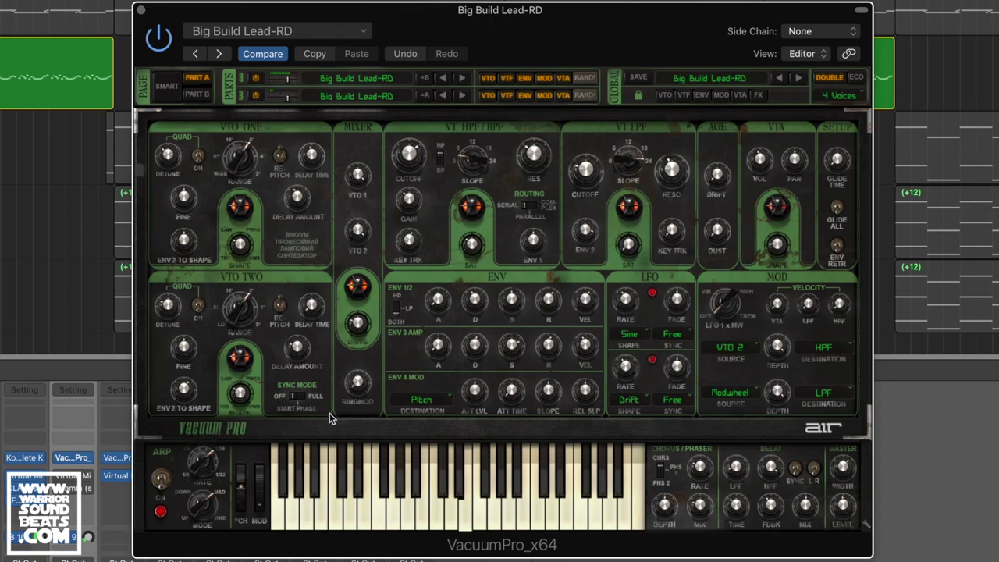
# Select all the regions in the arrangement and switch off the synth's arpeggiator.
pyautogui.press('super+a')
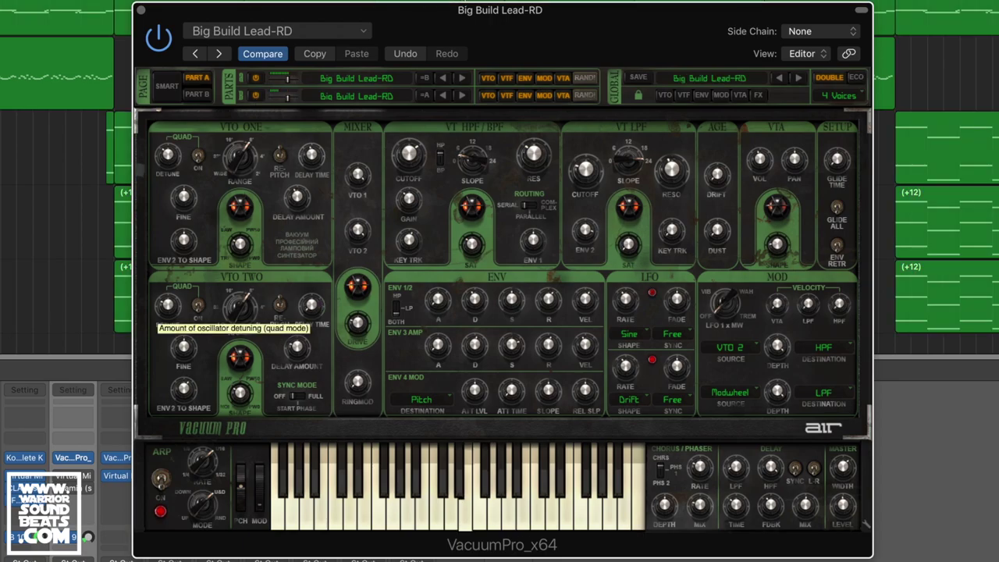
pyautogui.click(161, 477)
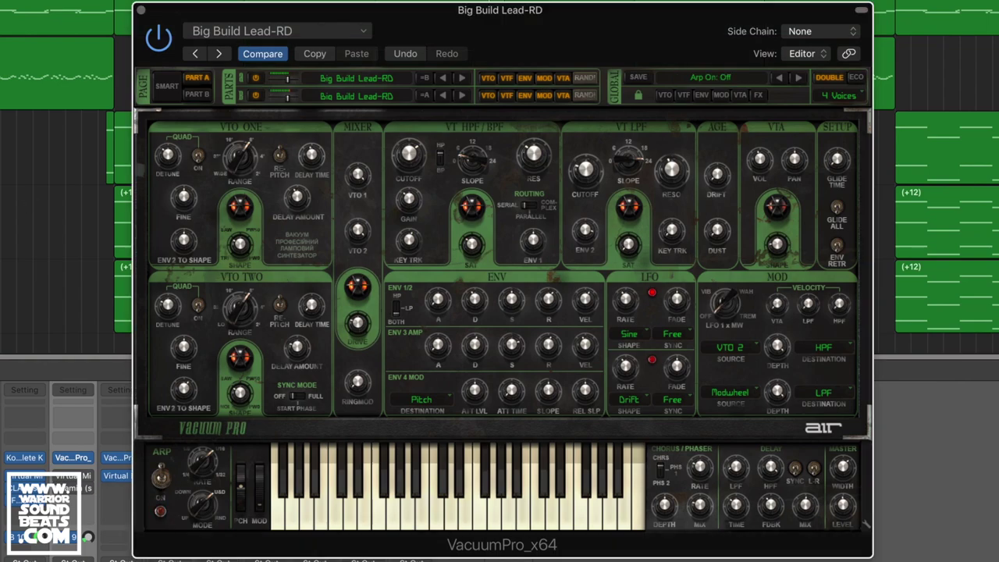